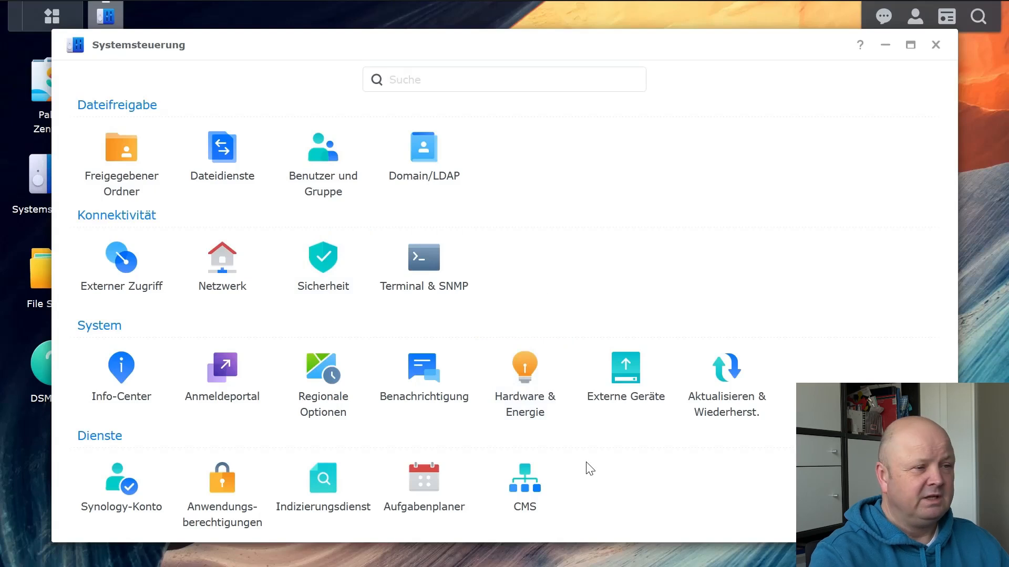
Enable UPS support (USV-Unterstützung) in the Hardware & Energie settings and keep USB-USV as the UPS type.
left_click(526, 382)
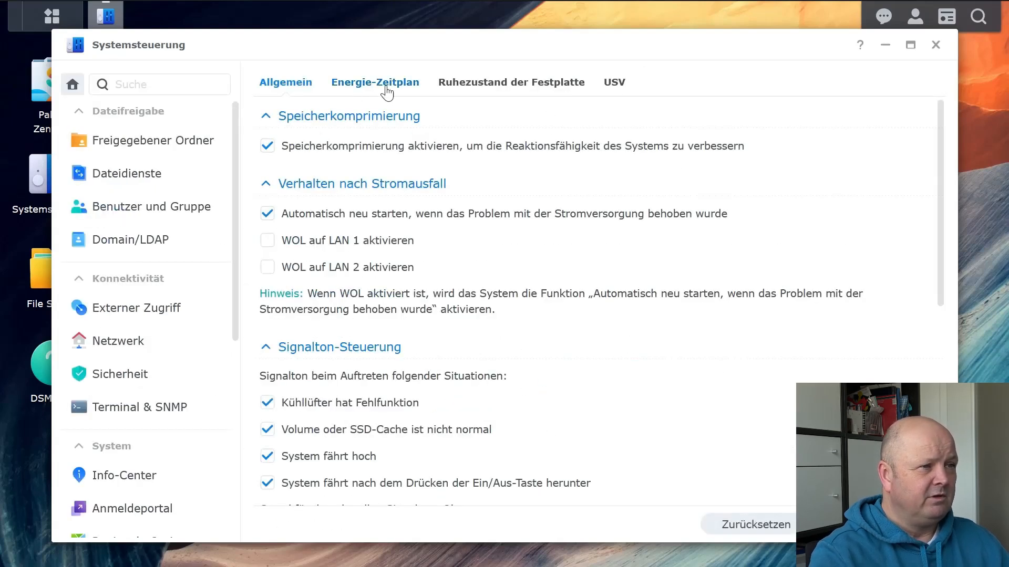
left_click(611, 89)
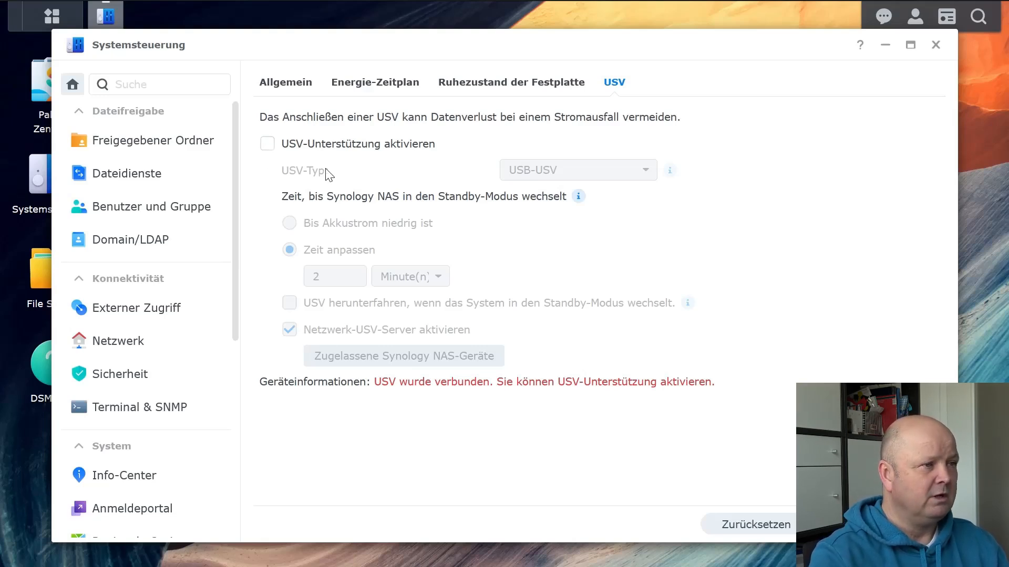
left_click(361, 154)
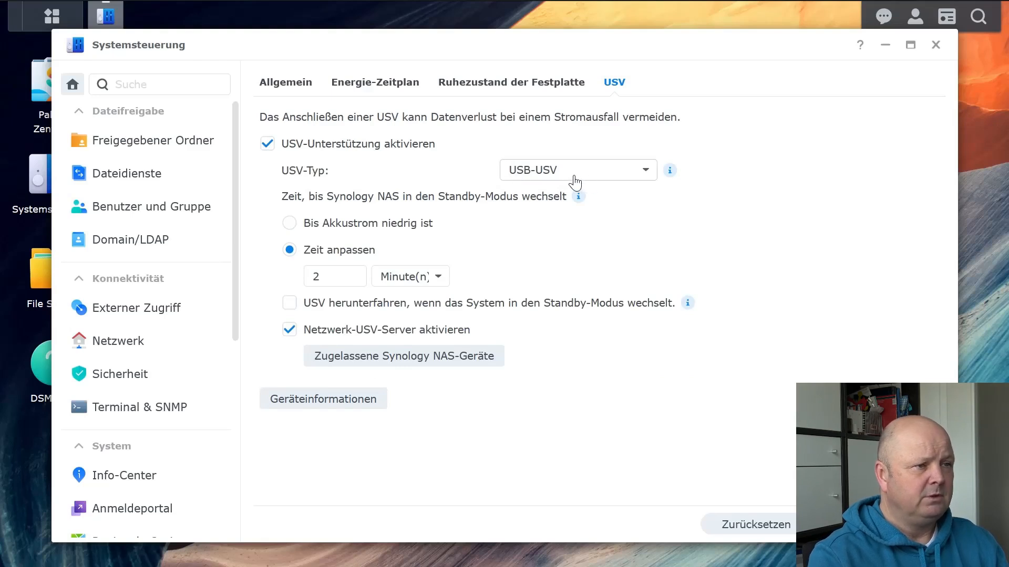
left_click(648, 177)
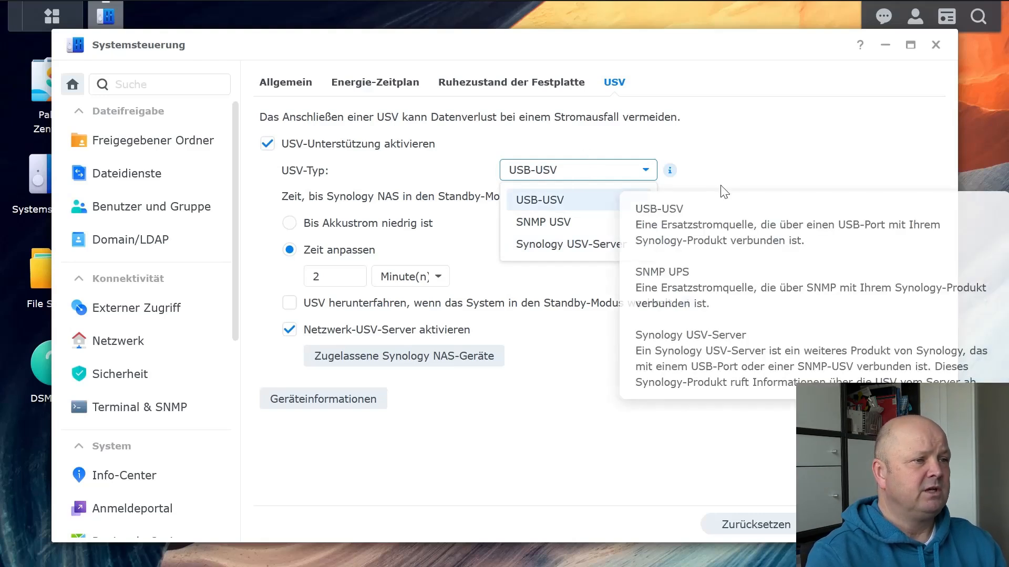
left_click(568, 178)
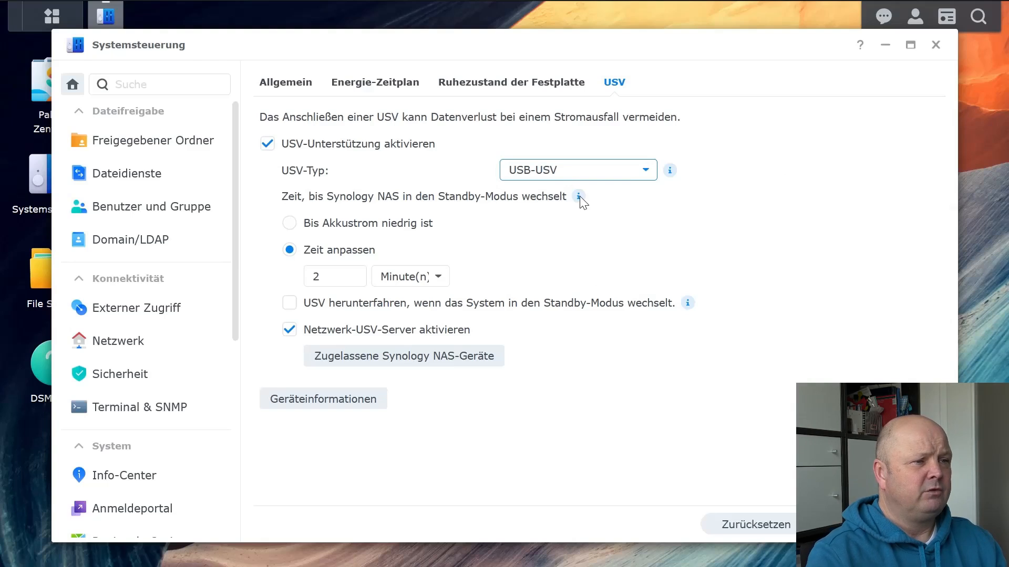
mouse_move(580, 201)
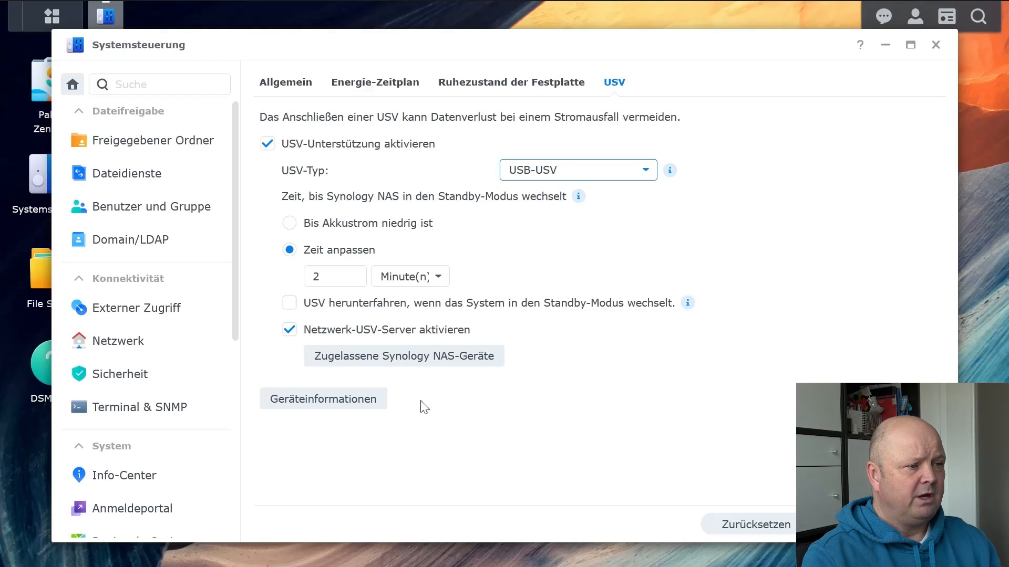
Review the connected UPS's device information through to its estimated battery life, then close it.
left_click(328, 407)
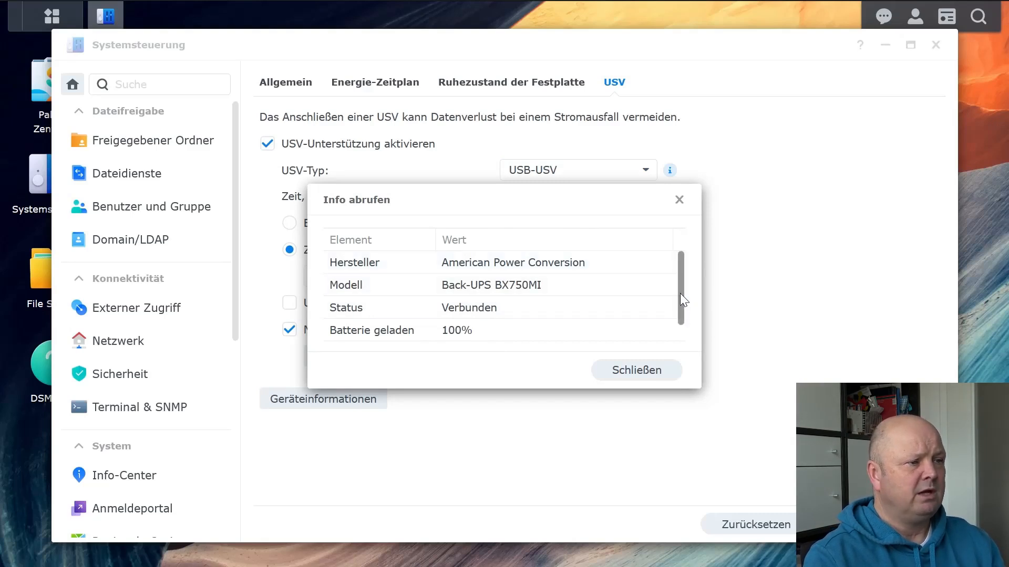
left_click_drag(680, 293, 674, 312)
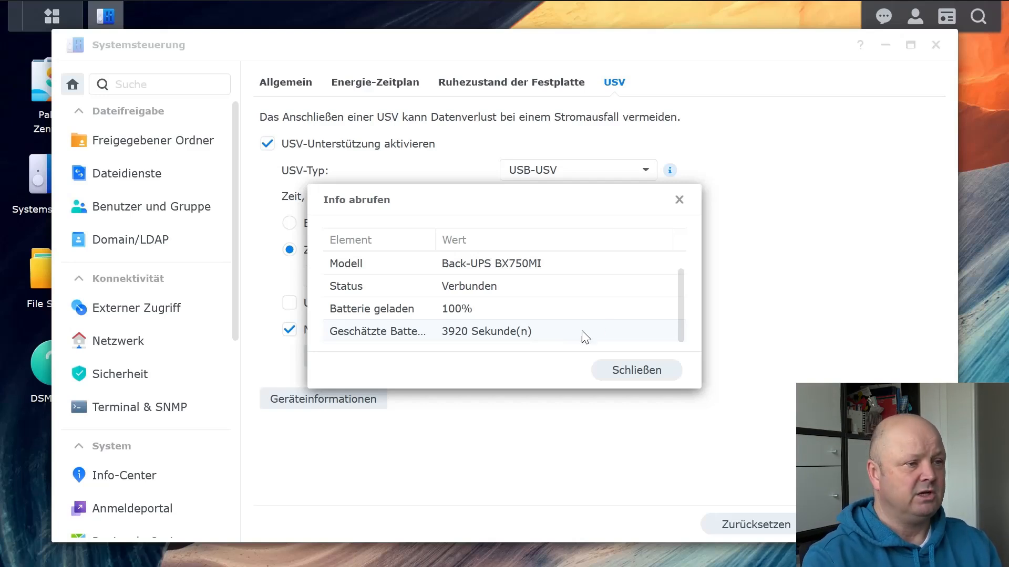
left_click(634, 373)
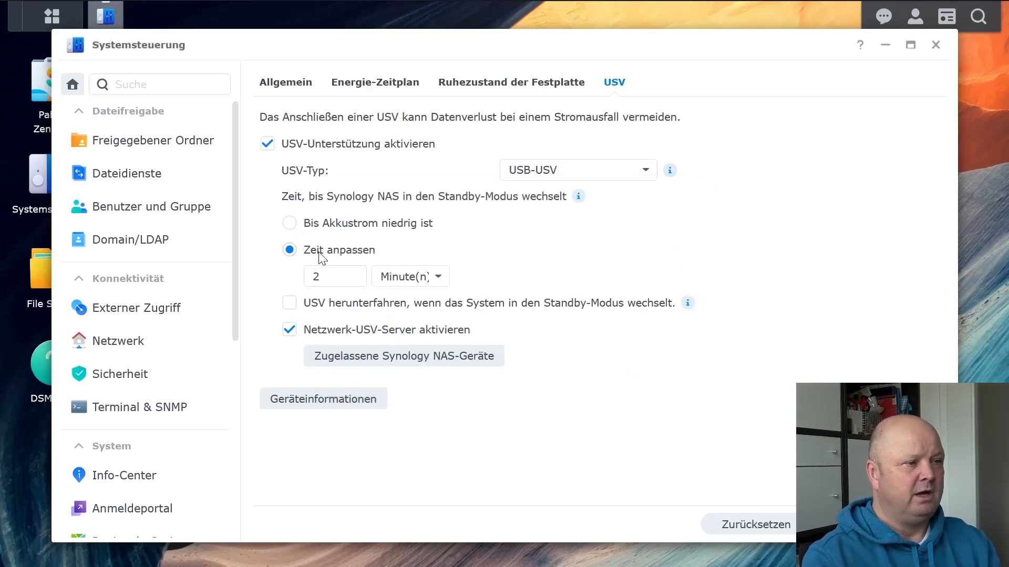
Set the custom time before the Synology NAS enters standby mode to 5 minutes.
double_click(325, 277)
left_click(438, 278)
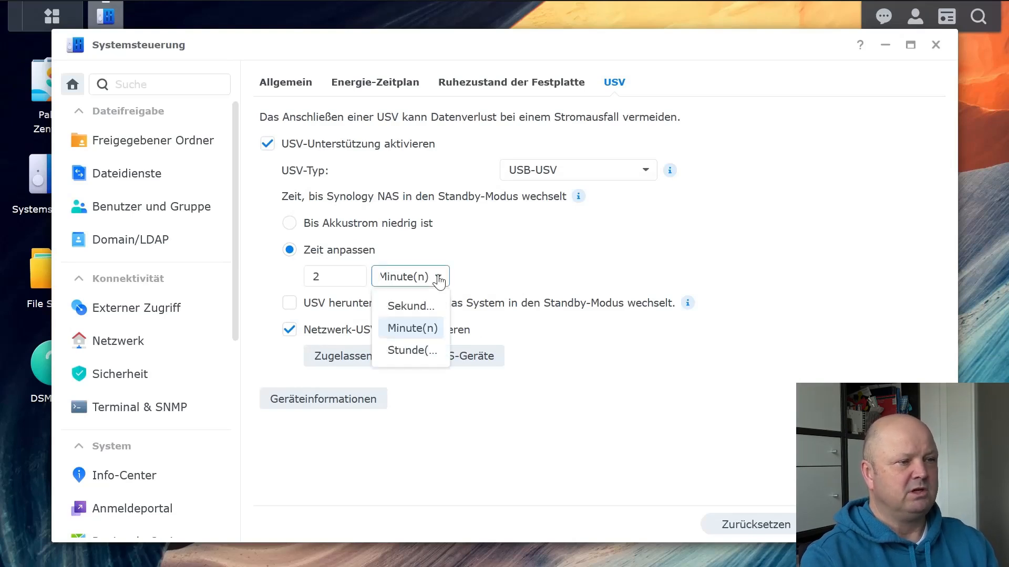
left_click(427, 329)
double_click(320, 277)
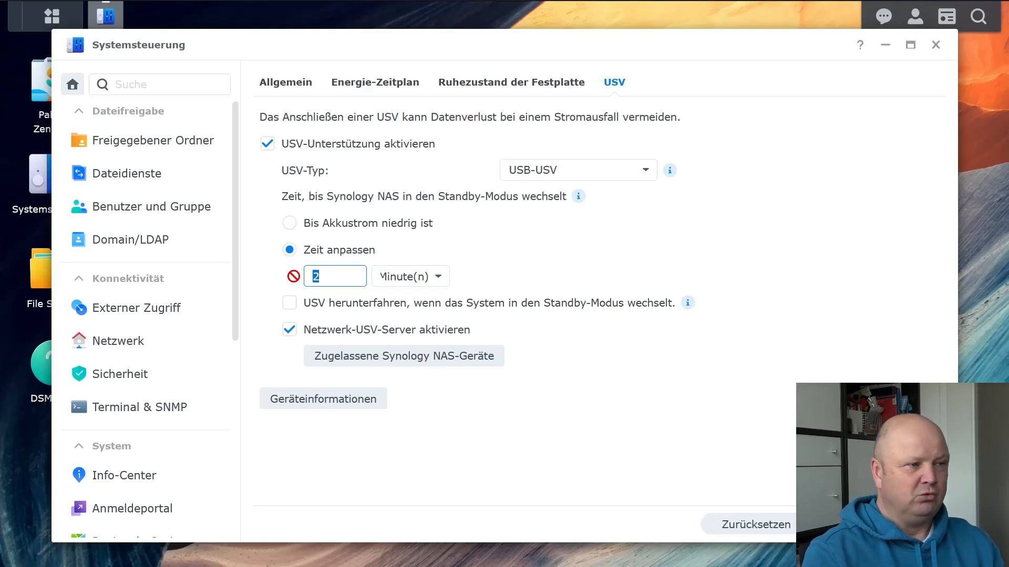
type("5")
left_click(498, 267)
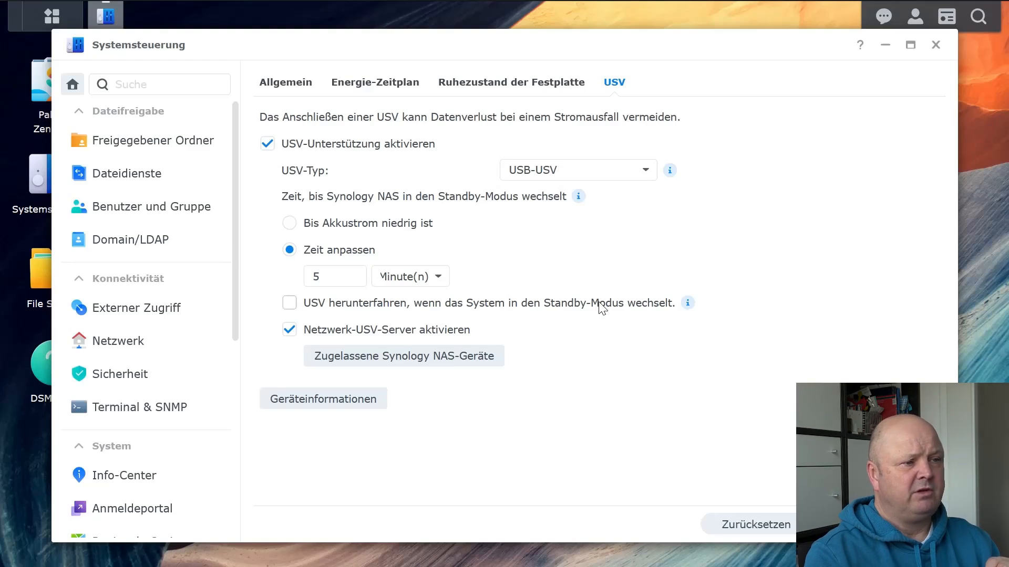
Check the explanation of the UPS shutdown option and the permitted Synology NAS devices, leaving the device list unchanged.
mouse_move(691, 310)
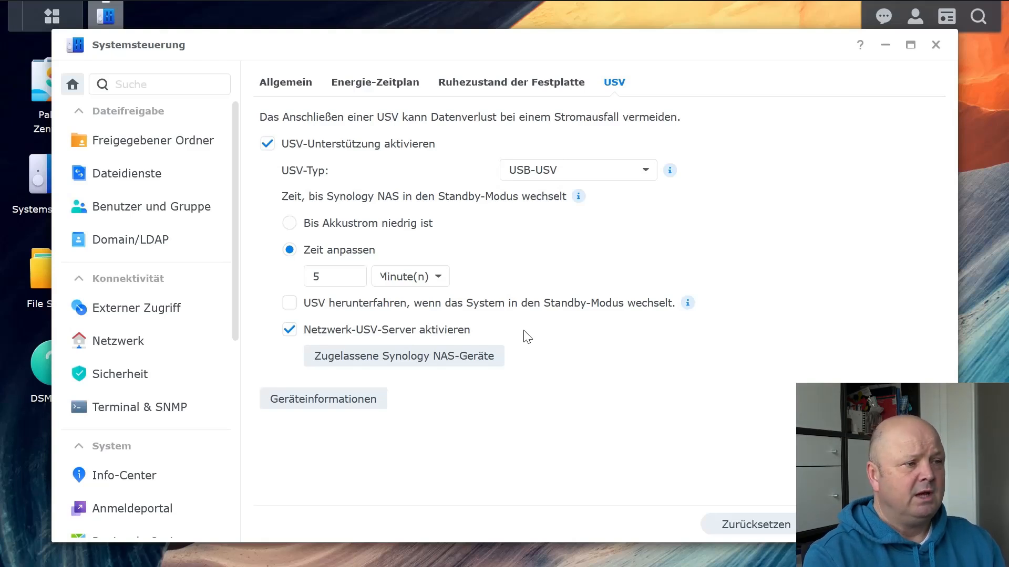
left_click(382, 356)
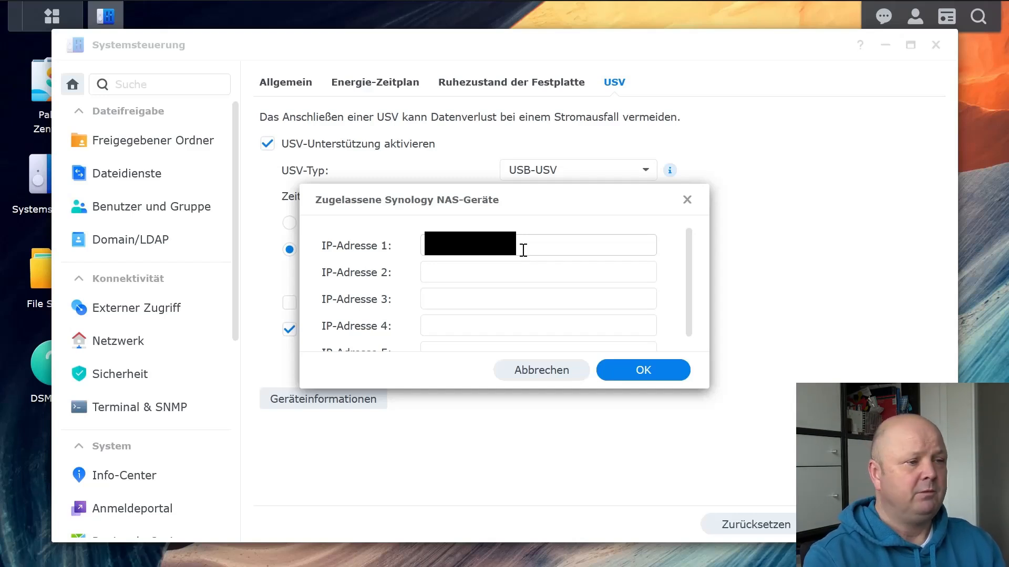
left_click(531, 376)
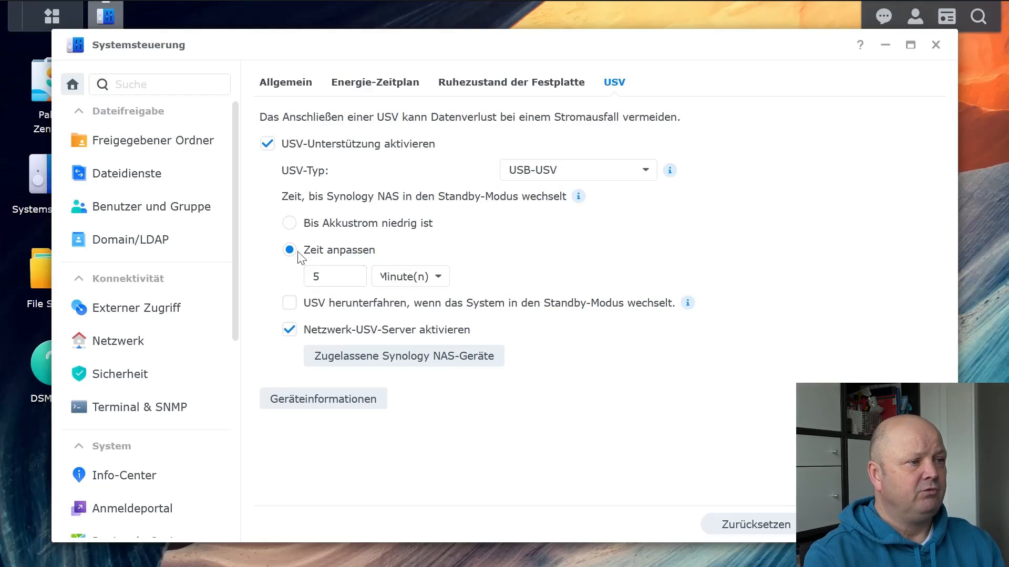
Set the NAS to enter standby only when the battery is low (Bis Akkustrom niedrig ist) and apply the UPS settings.
left_click(290, 223)
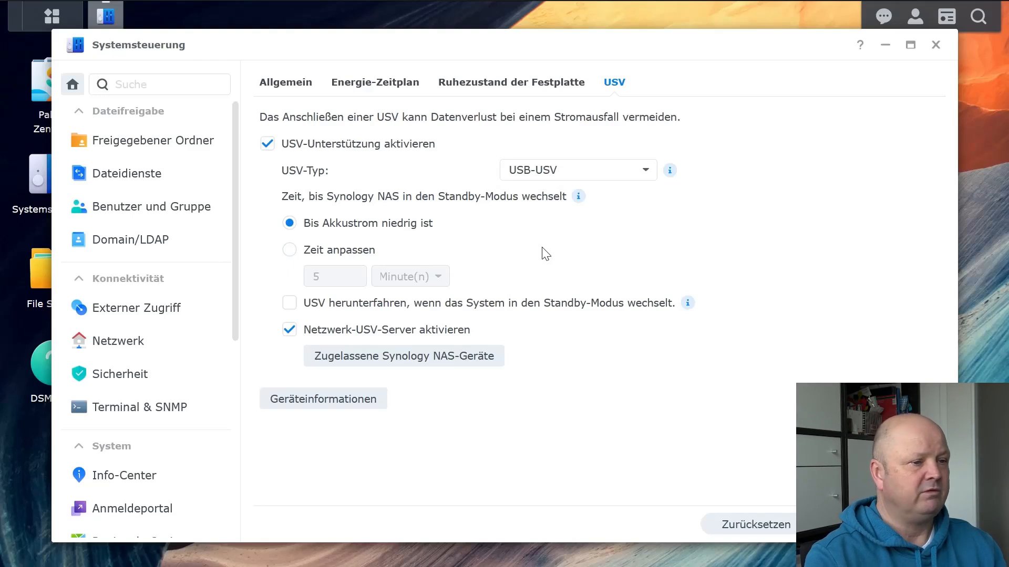
left_click(883, 524)
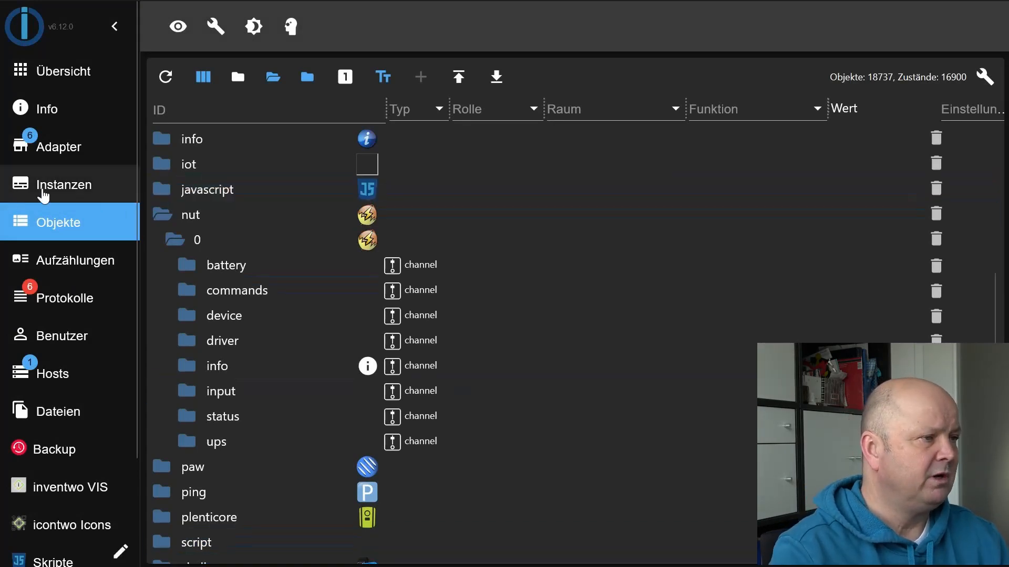
Switch to ioBroker and locate the nut.0 instance among the instances and the nut folder among the objects.
left_click(48, 190)
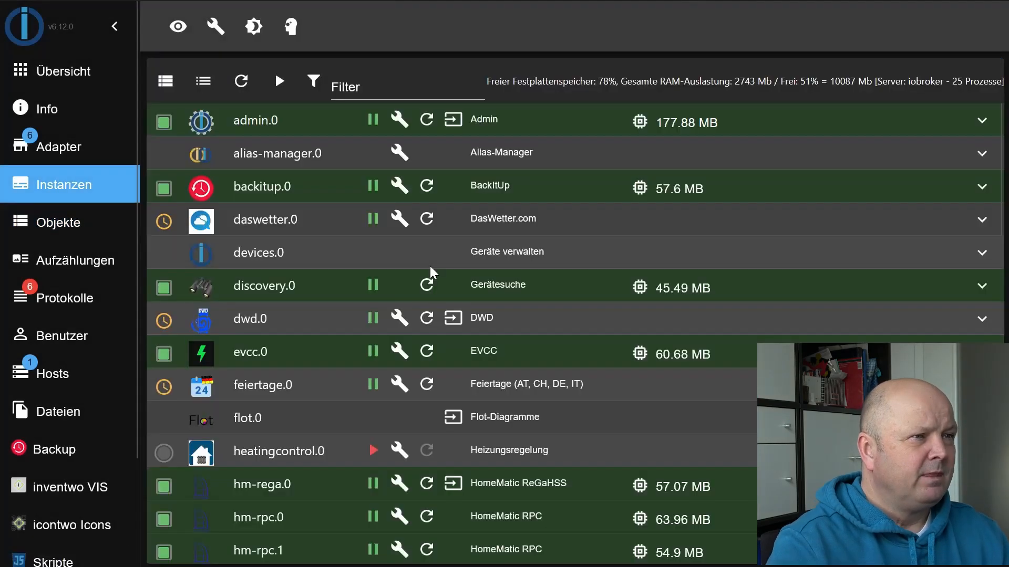
scroll(515, 328, "down", 4)
scroll(517, 330, "down", 8)
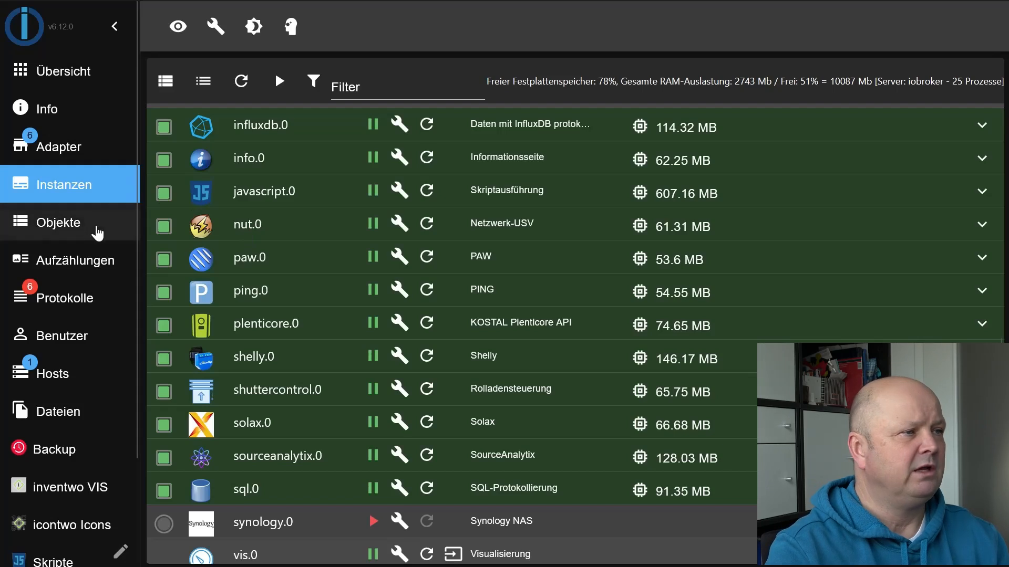
left_click(72, 224)
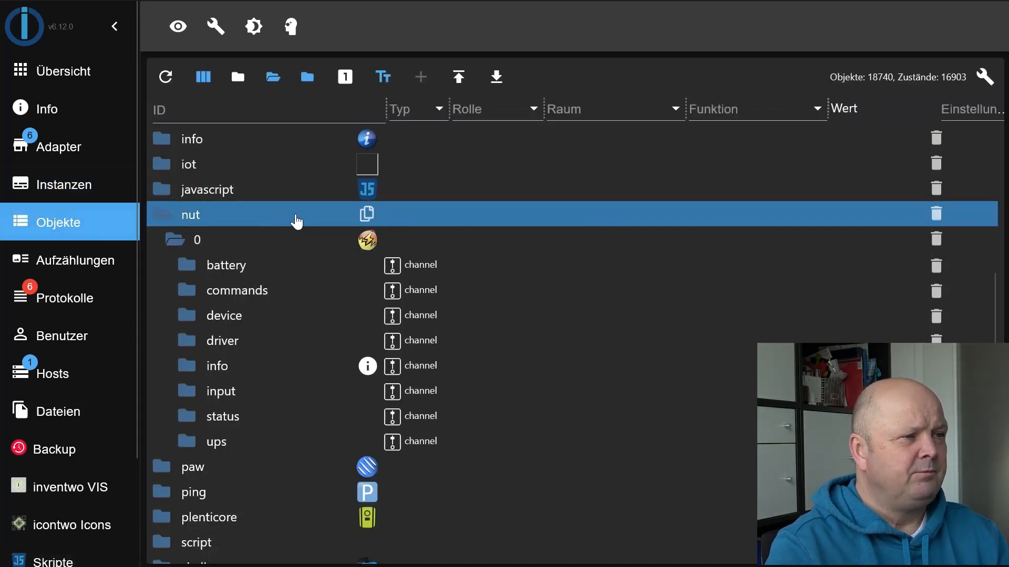
Check the NUT server connection settings of the nut.0 instance and restart the instance.
key("ctrl+Tab")
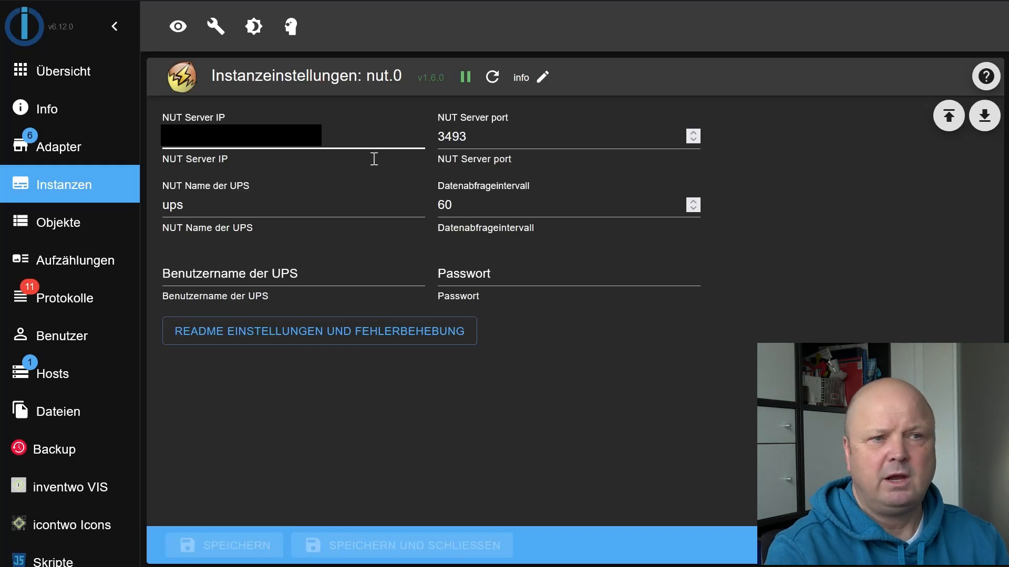
left_click(490, 136)
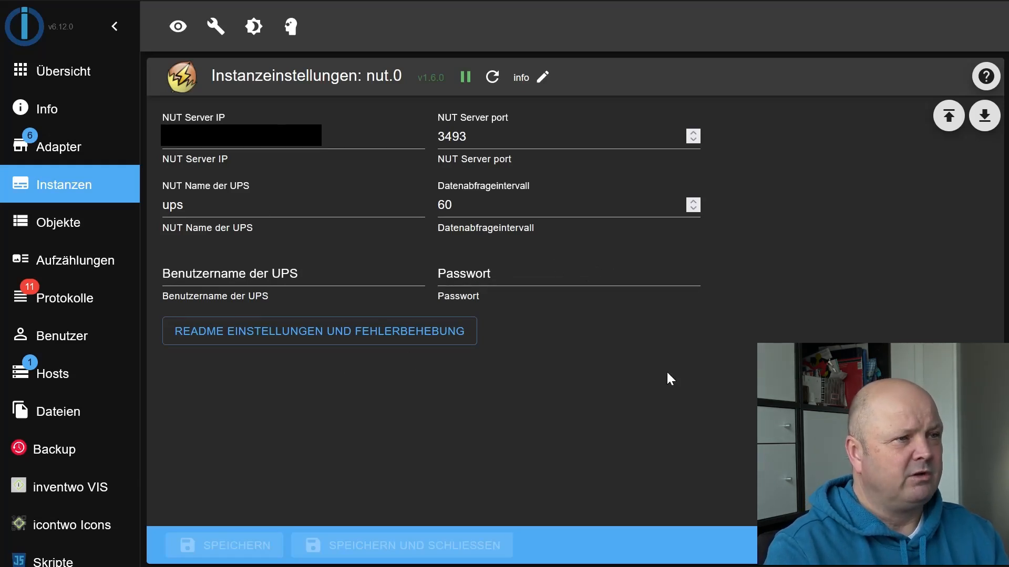
left_click(496, 86)
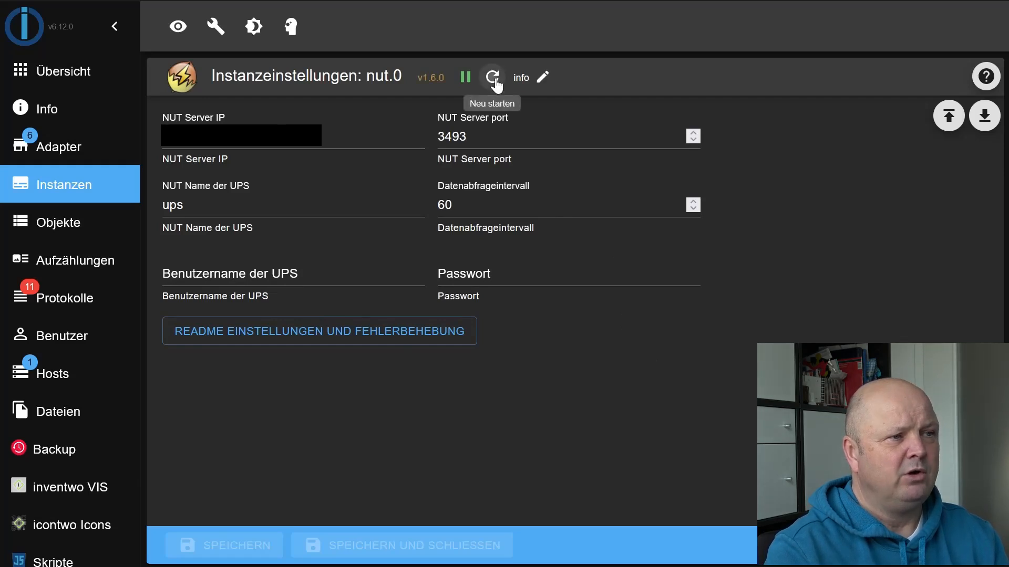
Return to the instance list and check the running state of nut.0.
left_click(62, 195)
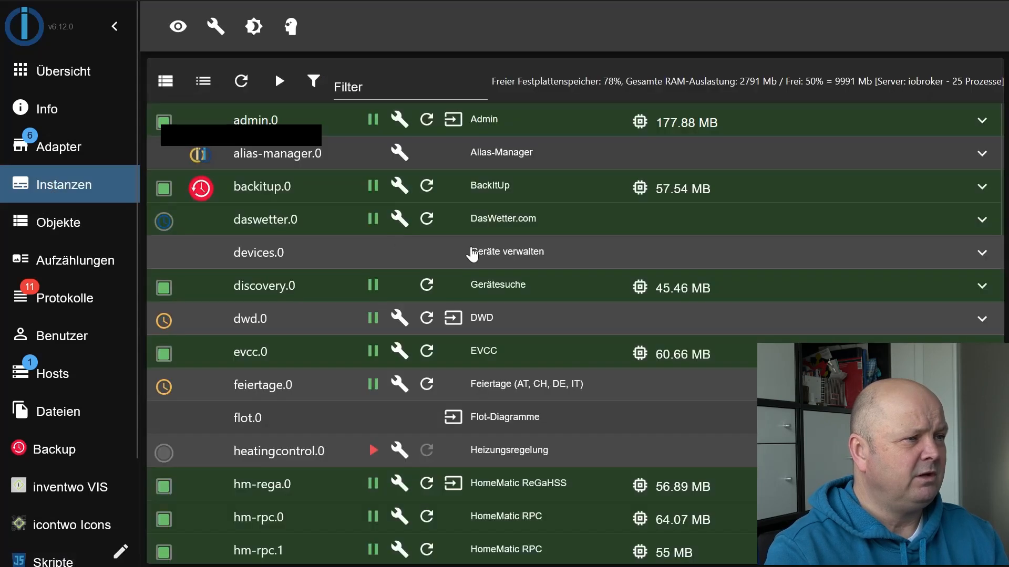
scroll(420, 294, "down", 4)
scroll(420, 294, "down", 10)
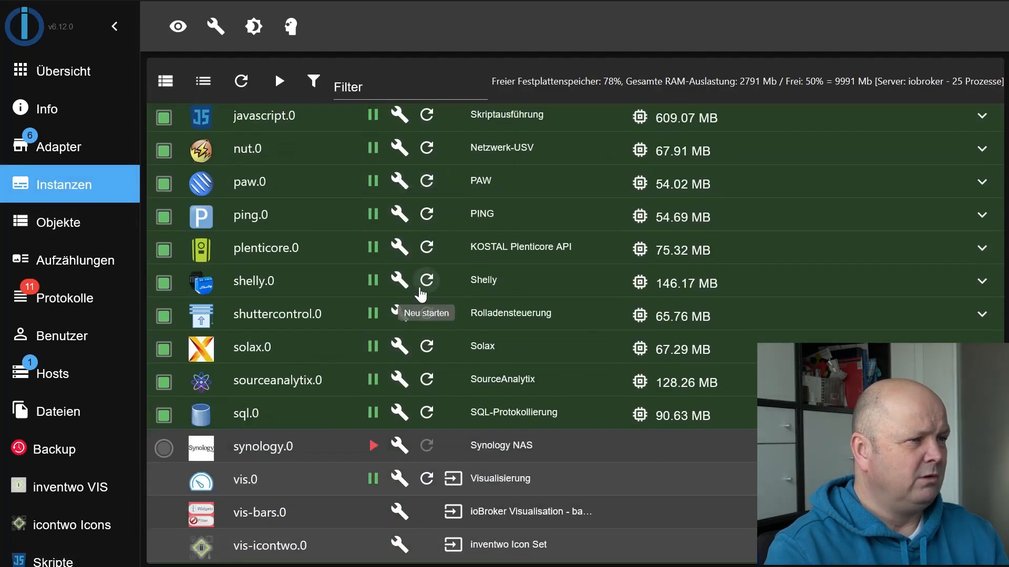
scroll(423, 292, "up", 1)
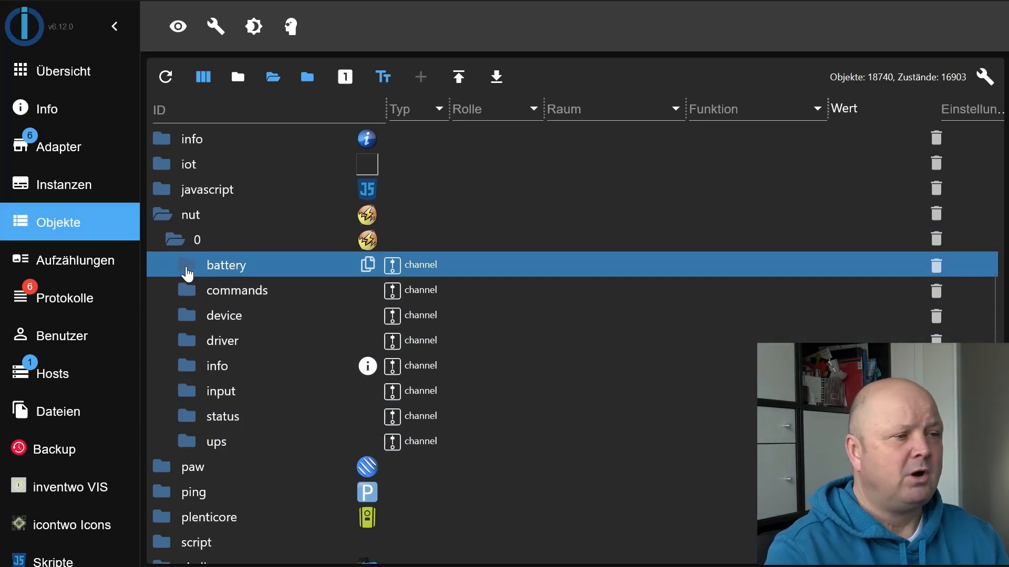
Expand the battery channel under nut.0 in the objects and examine its charge and other state values.
left_click(187, 272)
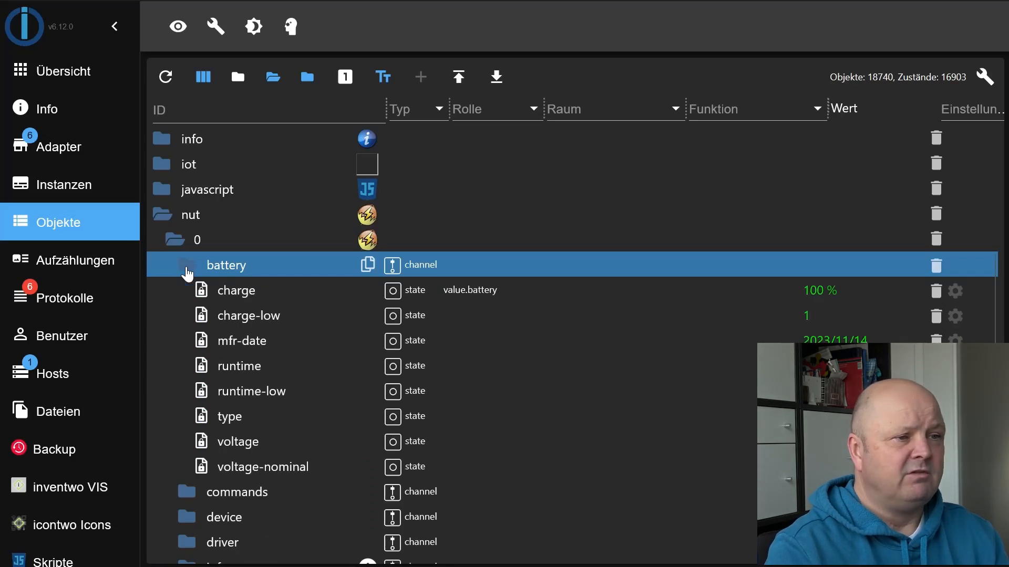
left_click(202, 300)
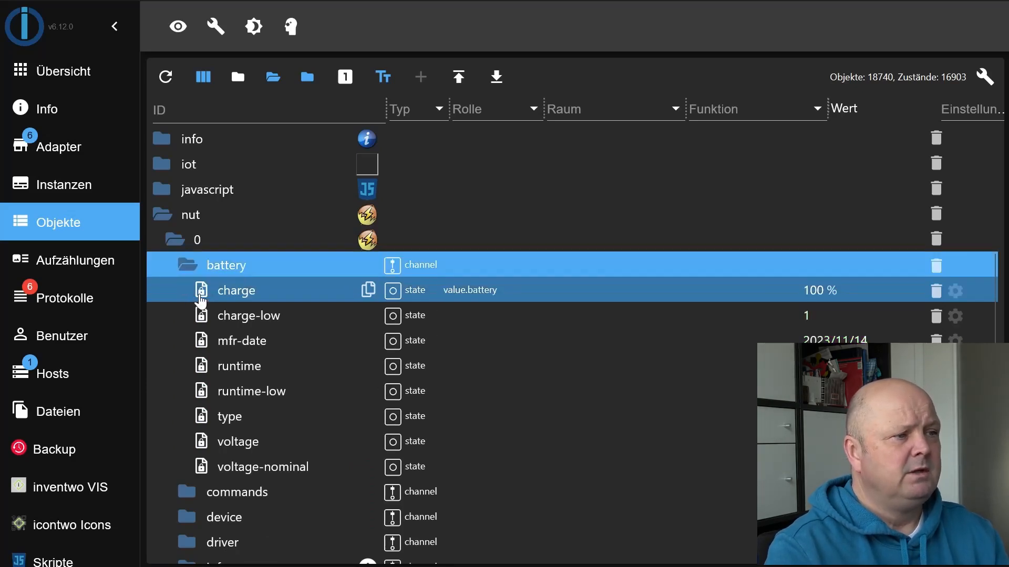
left_click(785, 308)
left_click(822, 291)
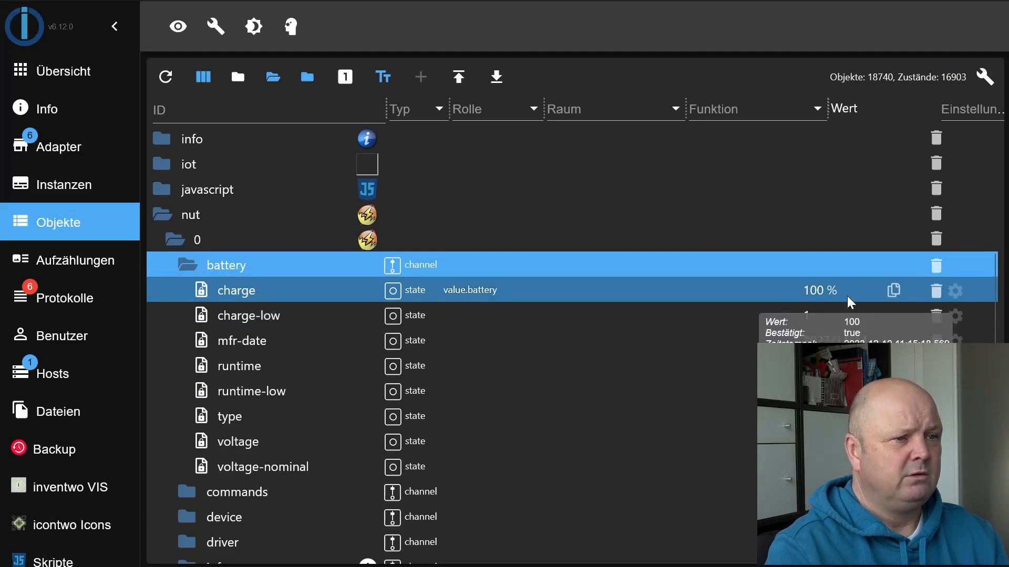
left_click(485, 311)
left_click(903, 340)
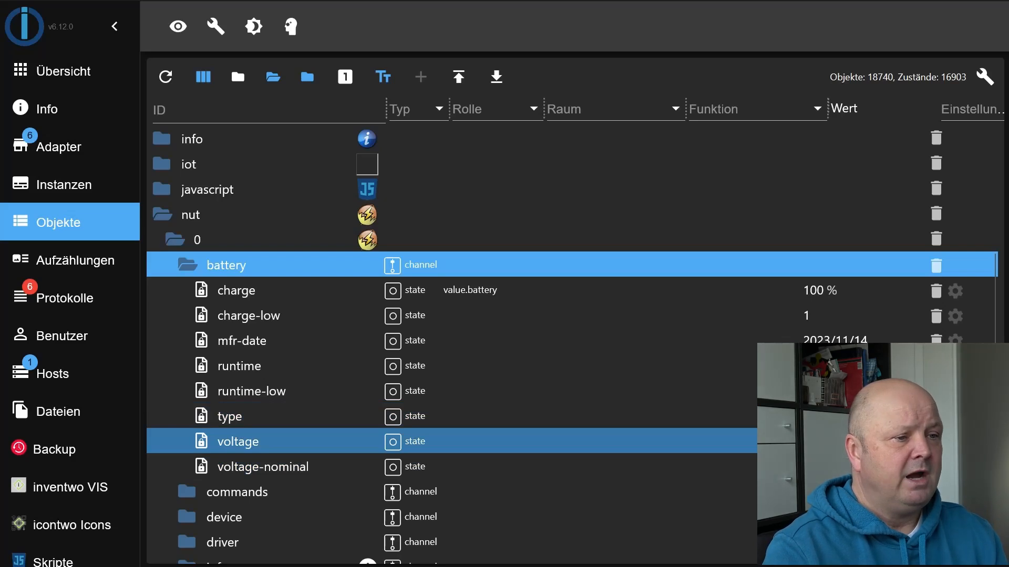
Examine the remaining battery values, then expand the commands channel under nut.0 and look through its beeper, load, shutdown and battery-test commands.
scroll(604, 361, "down", 5)
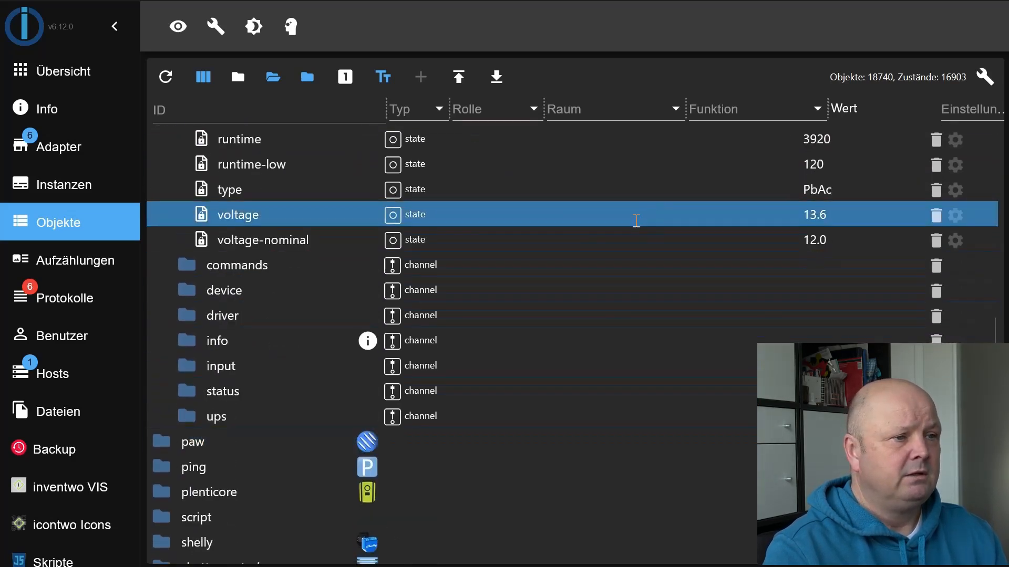
left_click(187, 269)
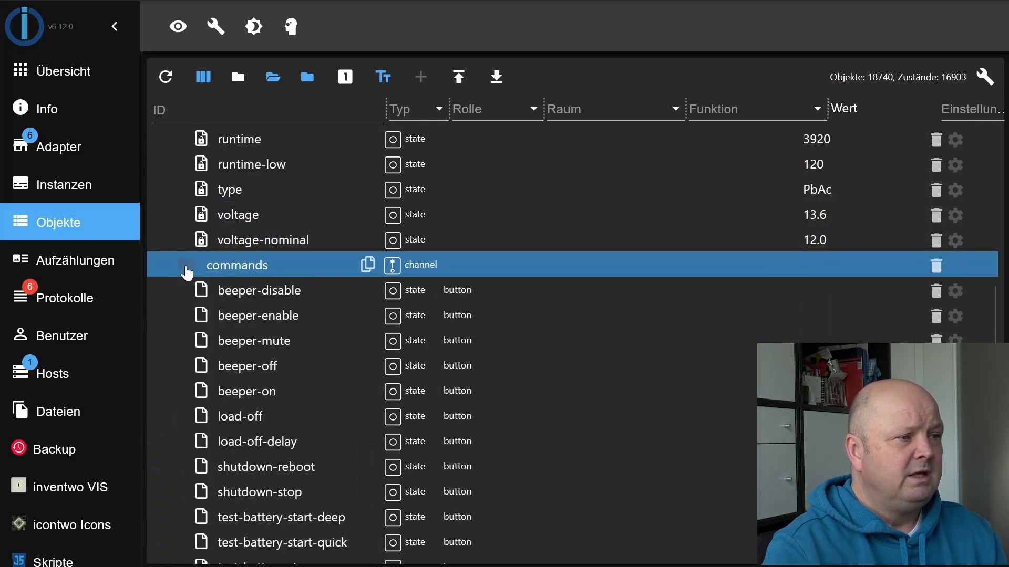
scroll(211, 274, "down", 2)
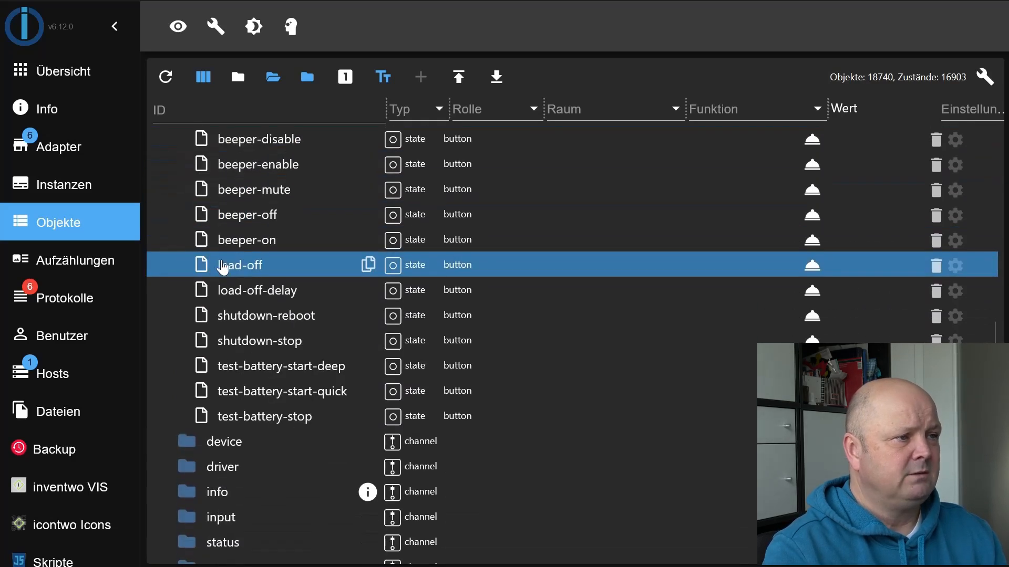
scroll(224, 266, "up", 1)
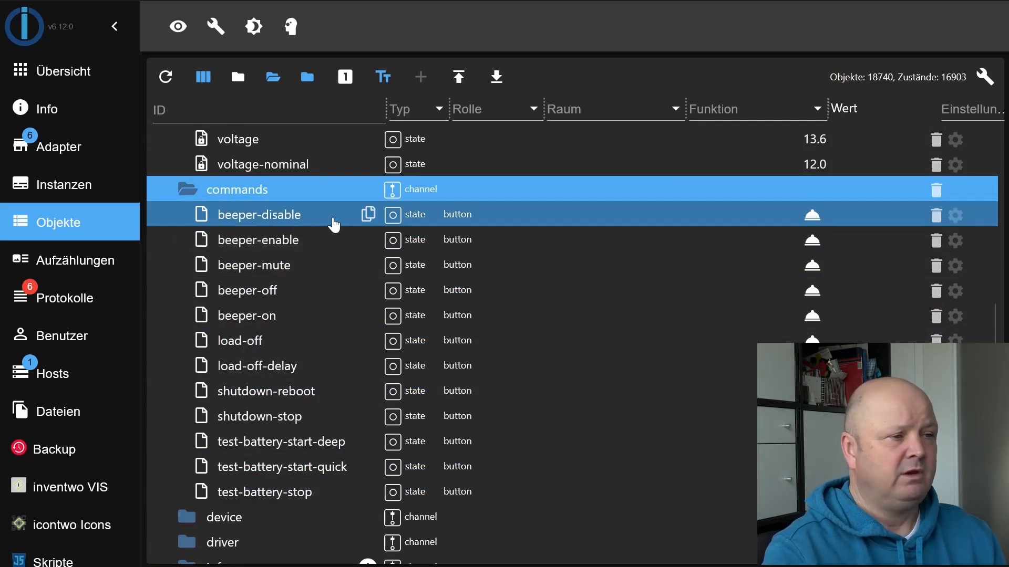
mouse_move(827, 219)
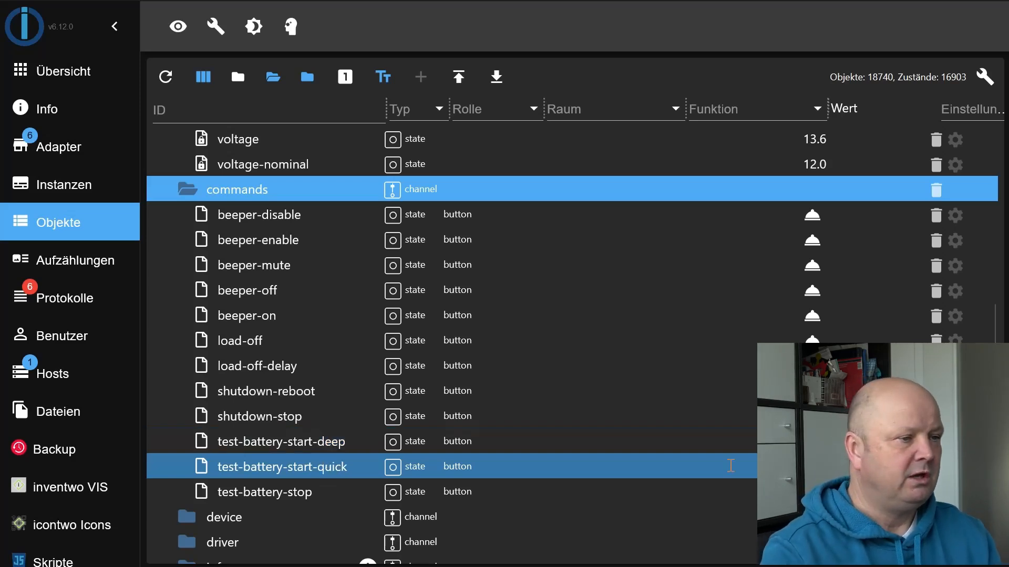
Expand the device and driver channels under nut.0 and examine the UPS manufacturer, model and driver parameters.
scroll(721, 457, "down", 1)
scroll(721, 456, "down", 5)
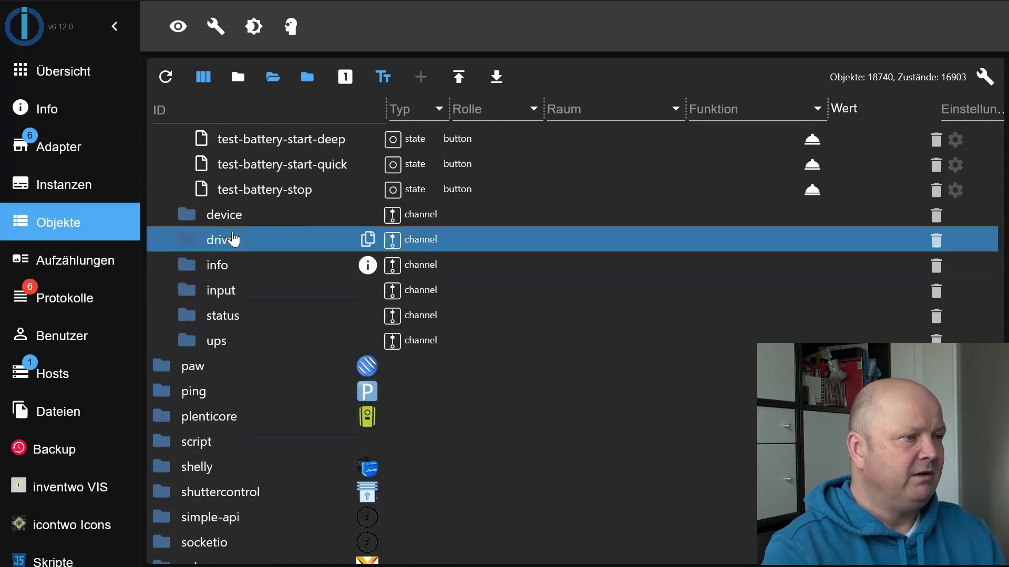
left_click(186, 217)
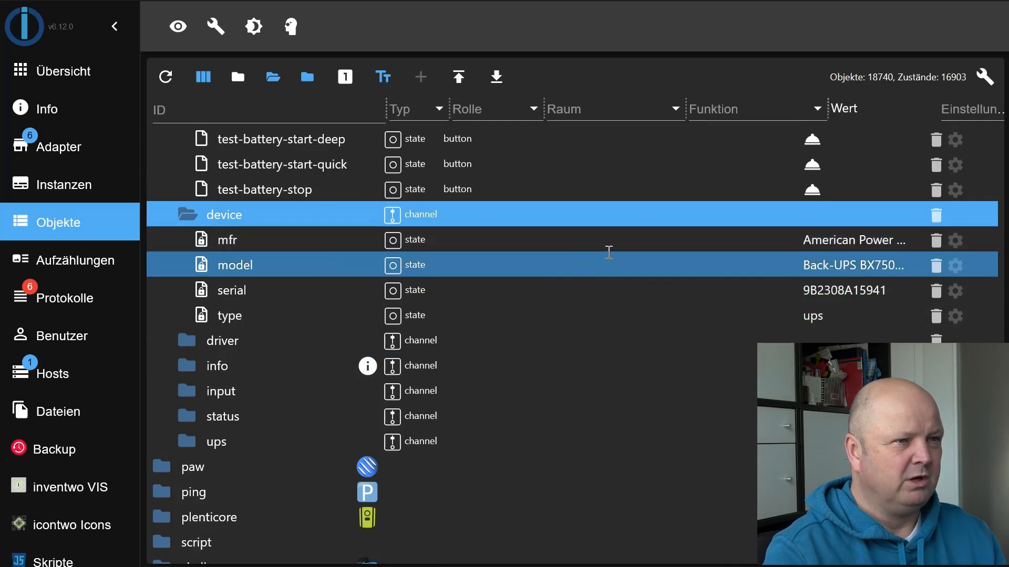
mouse_move(831, 241)
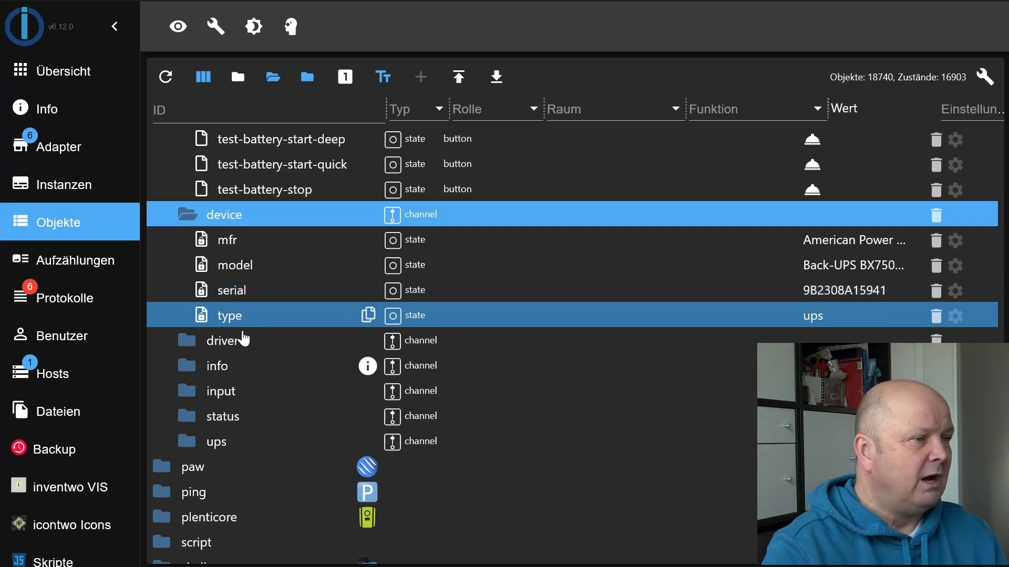
left_click(185, 345)
scroll(184, 347, "down", 3)
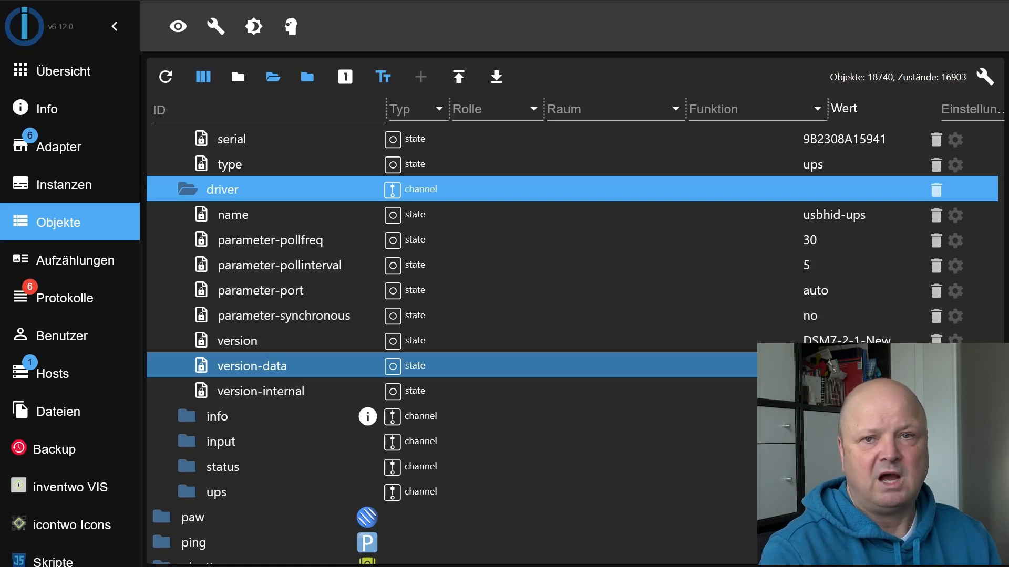
Expand the info and input channels under nut.0 and examine the connection state, transfer limits and input voltage.
left_click(179, 423)
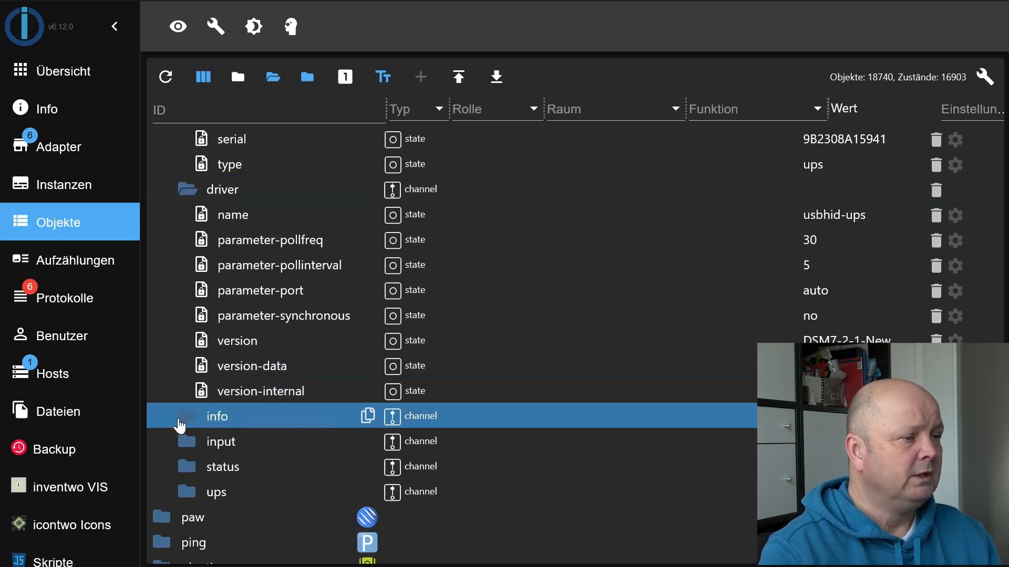
scroll(209, 417, "down", 2)
scroll(208, 418, "down", 1)
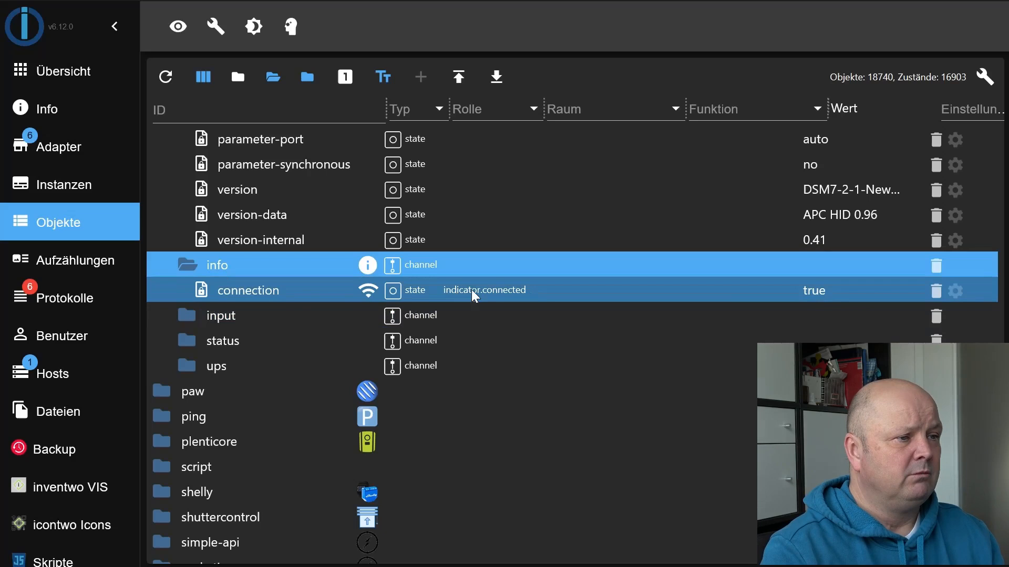
left_click(187, 317)
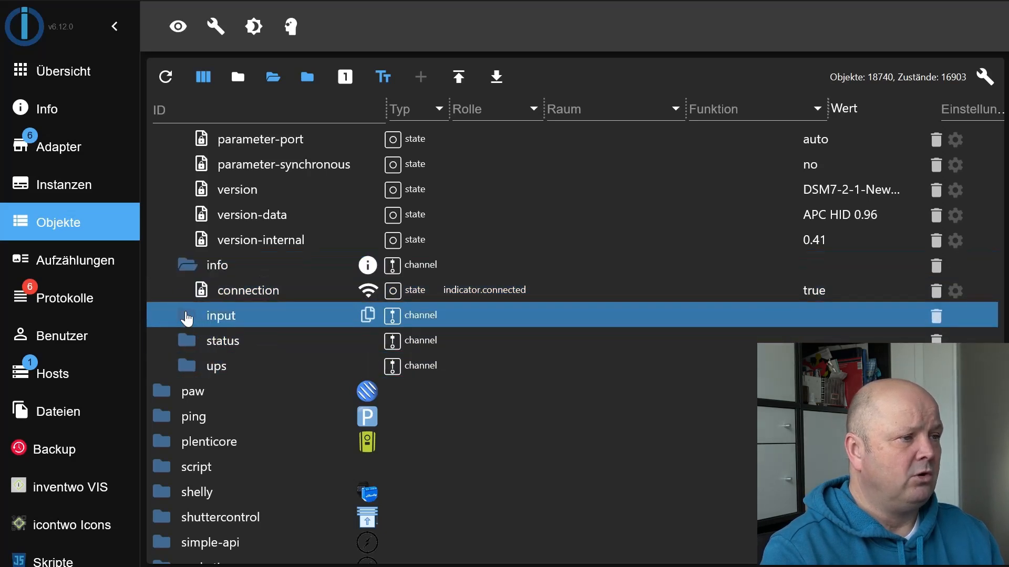
left_click(187, 318)
scroll(187, 318, "down", 1)
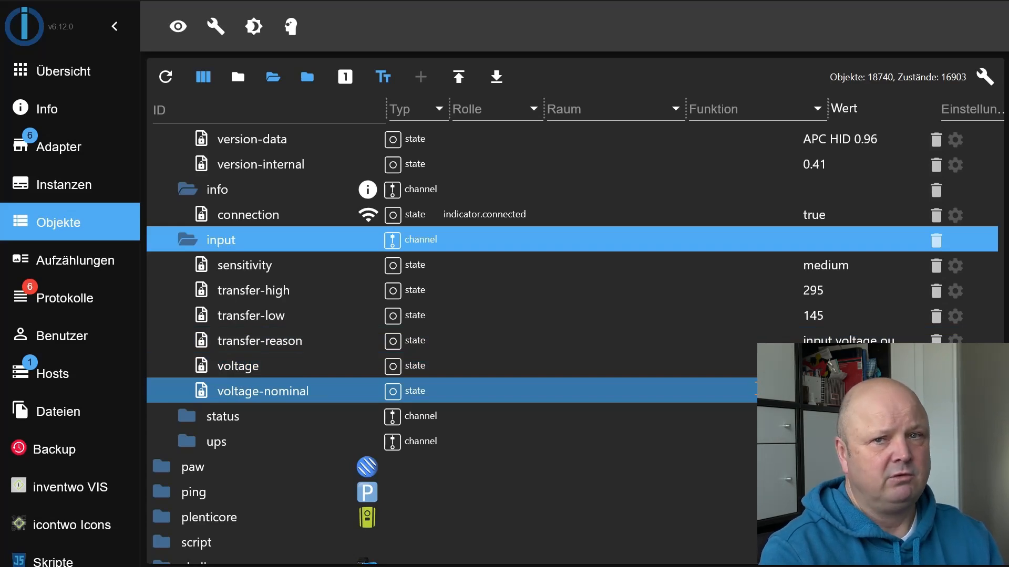
Expand the status channel under nut.0 and examine its states, including onbattery, online, overload and replacebattery.
left_click(191, 424)
left_click(191, 424)
scroll(191, 423, "down", 5)
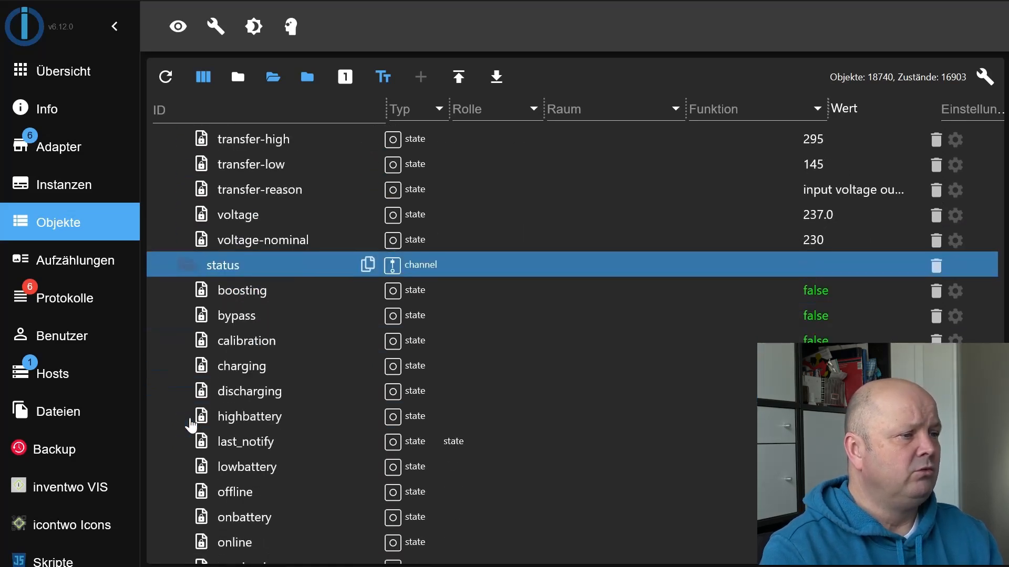
scroll(191, 423, "down", 3)
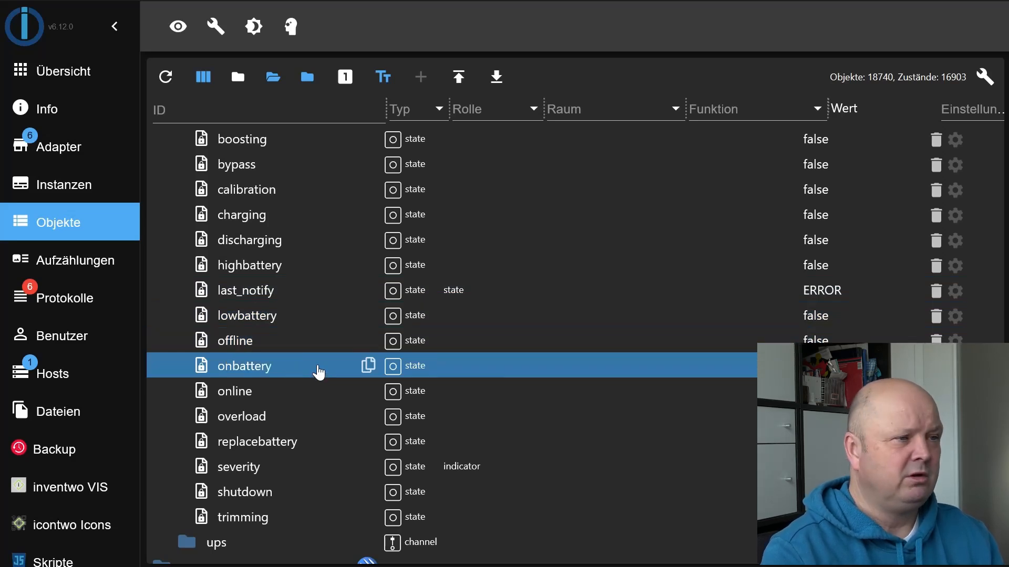
left_click(315, 390)
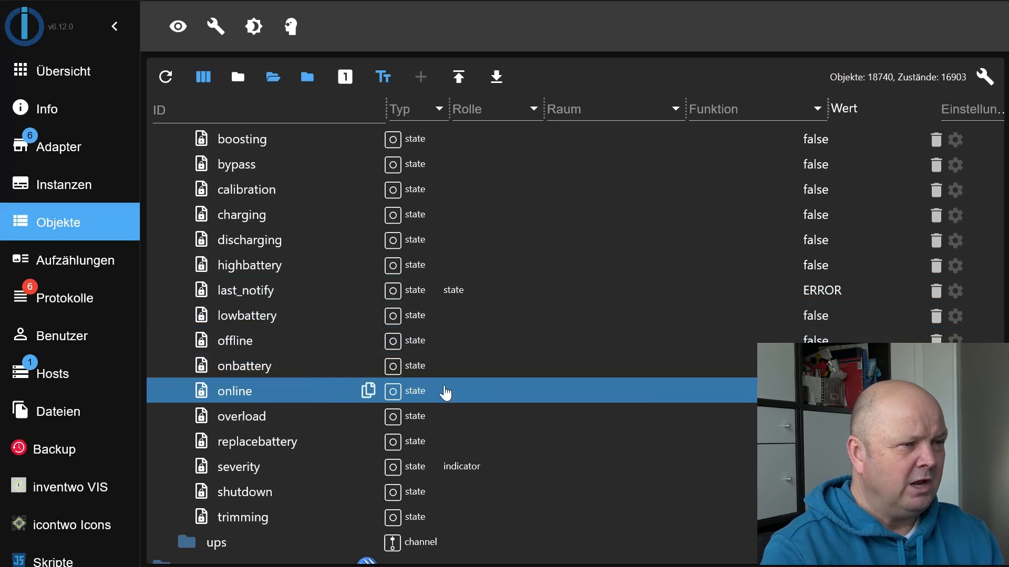
left_click(390, 368)
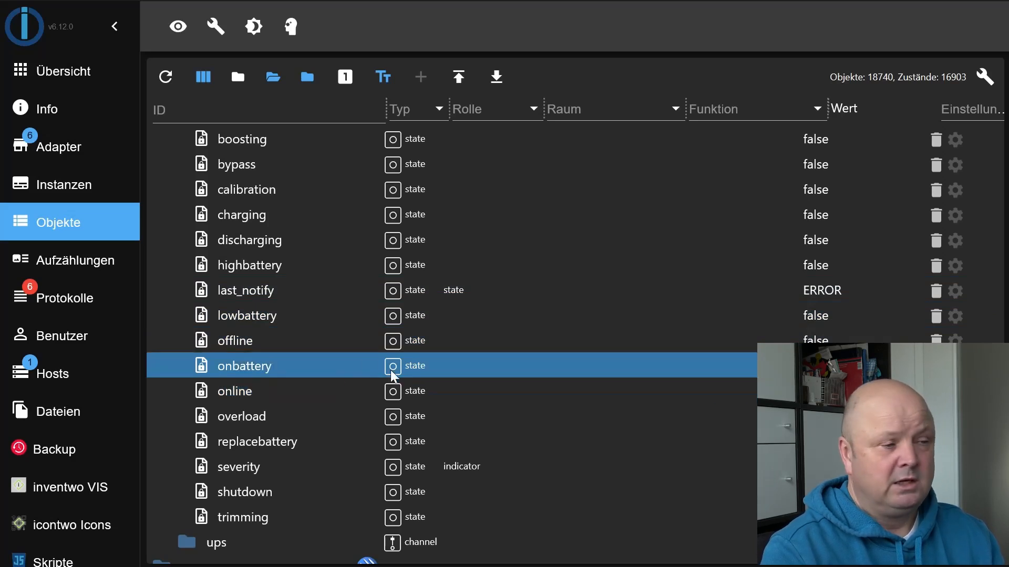
left_click(318, 401)
left_click(317, 417)
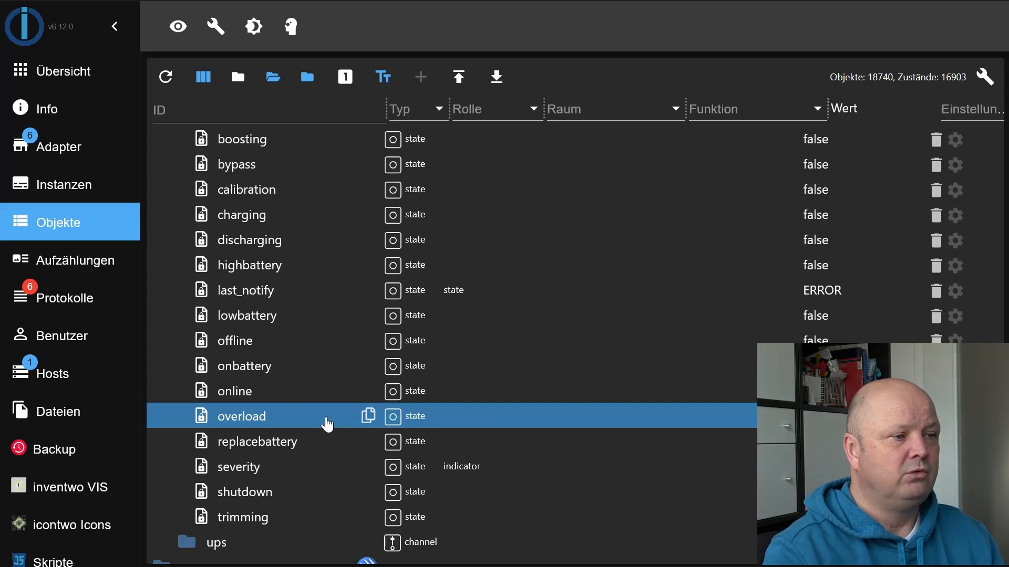
left_click(327, 444)
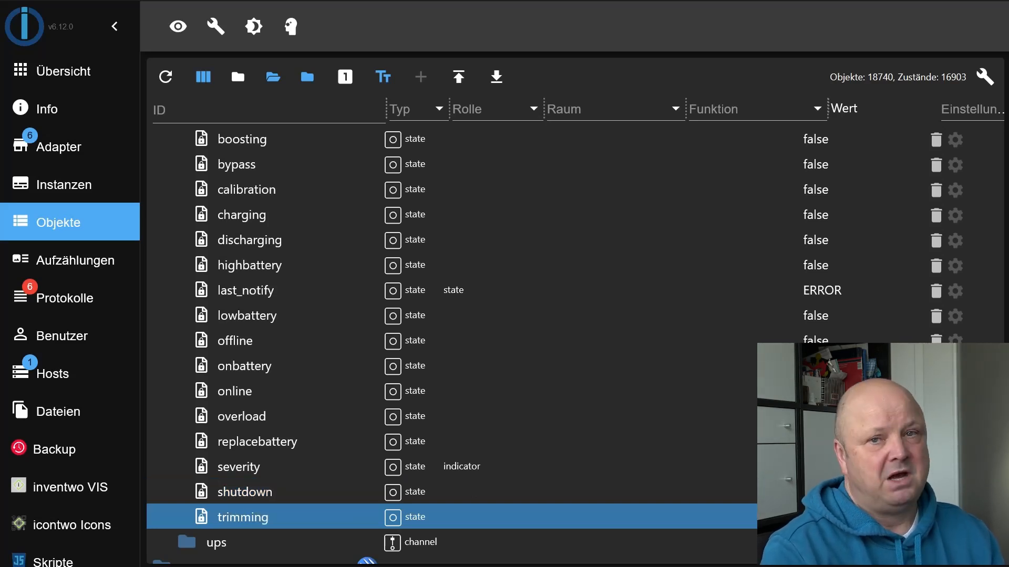
Expand the ups channel under nut.0 and examine its values, including beeper-status, delay-shutdown, firmware and load.
scroll(642, 475, "down", 3)
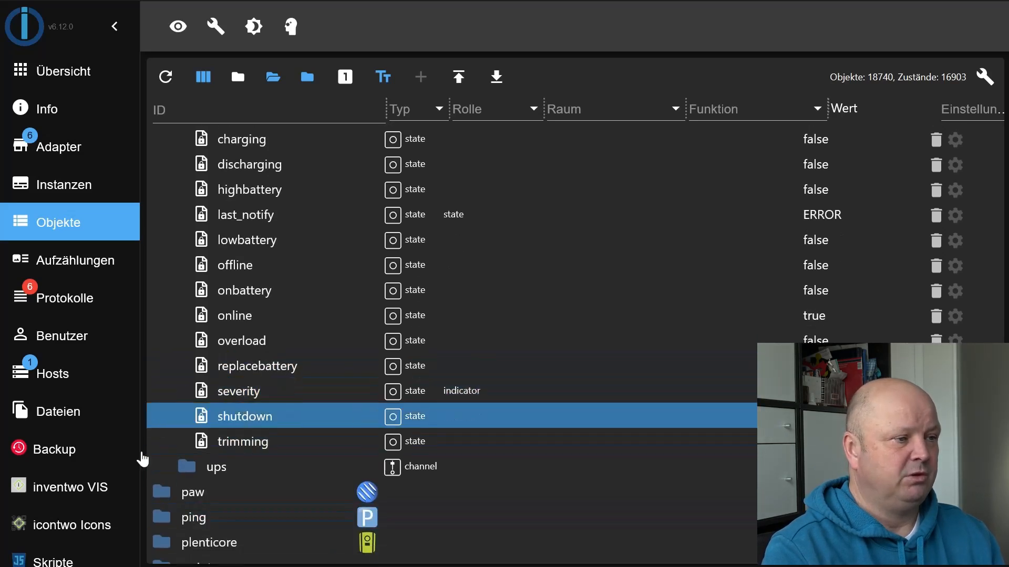
left_click(202, 472)
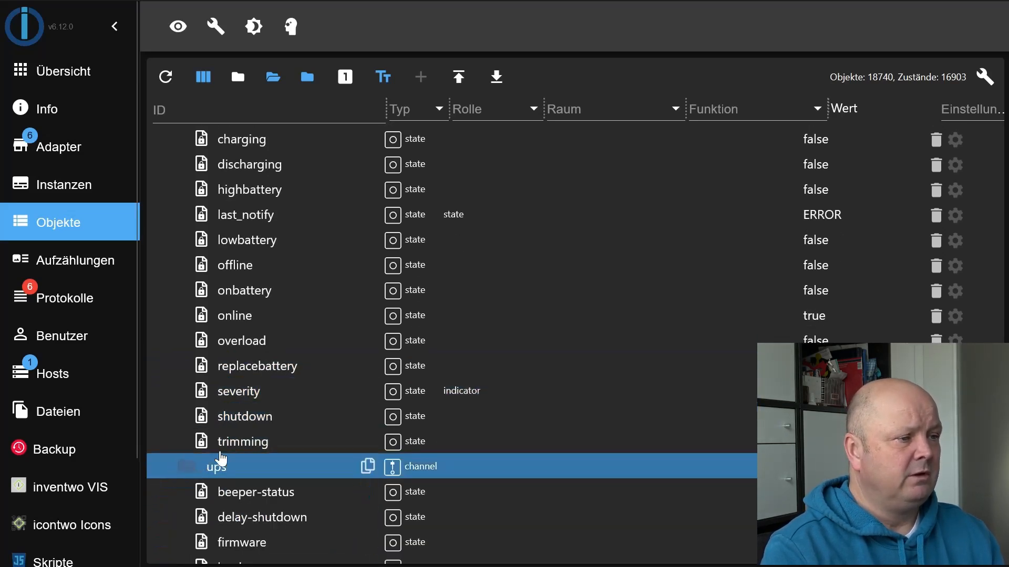
scroll(328, 426, "down", 5)
scroll(330, 426, "down", 5)
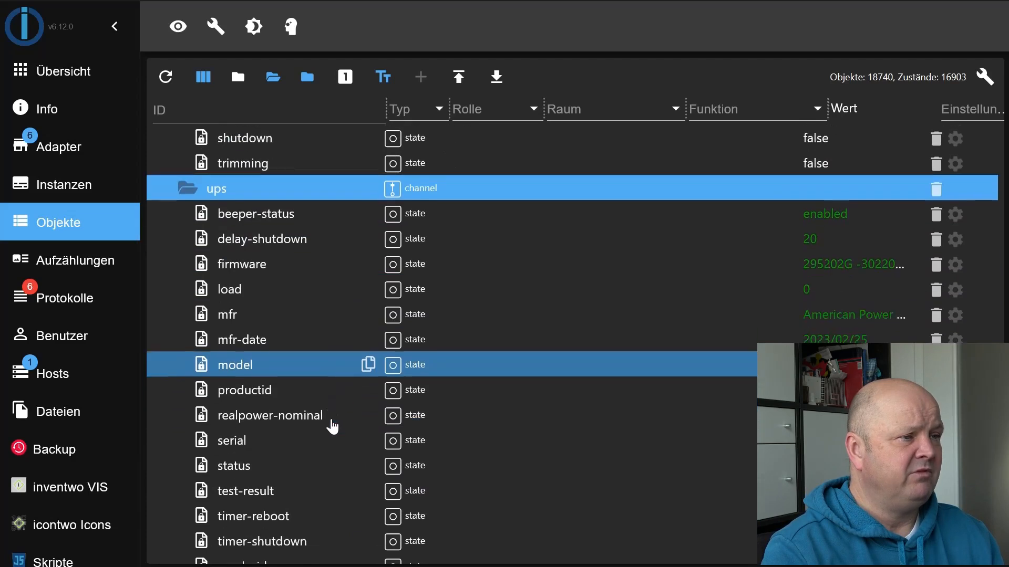
scroll(334, 424, "up", 3)
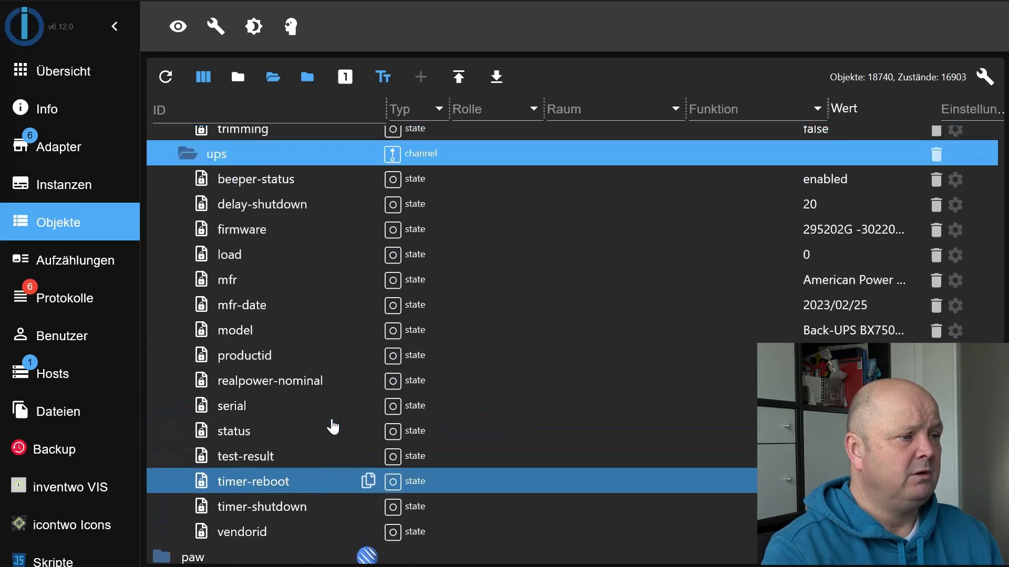
left_click(321, 190)
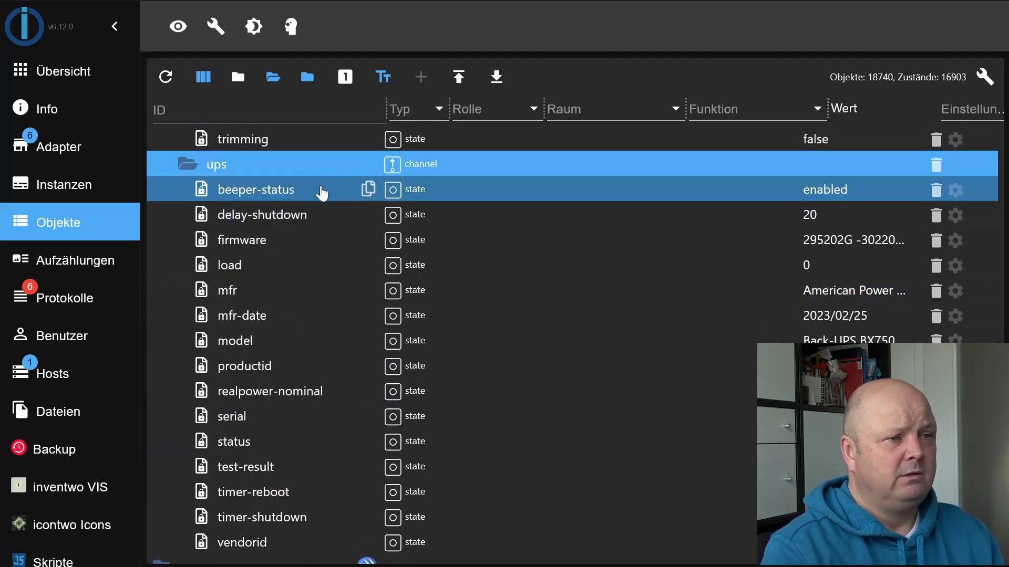
mouse_move(838, 192)
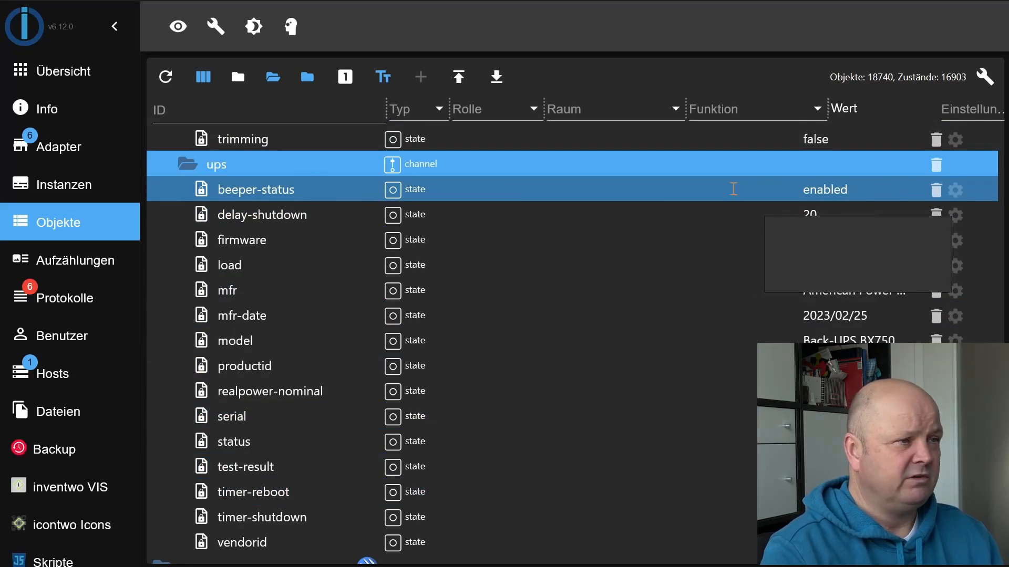
left_click(733, 217)
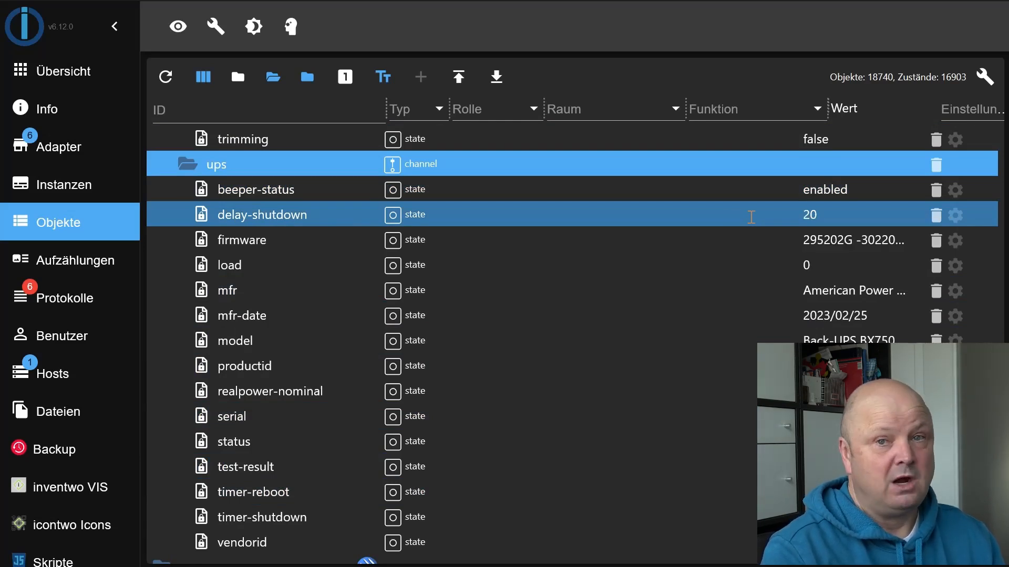
left_click(742, 239)
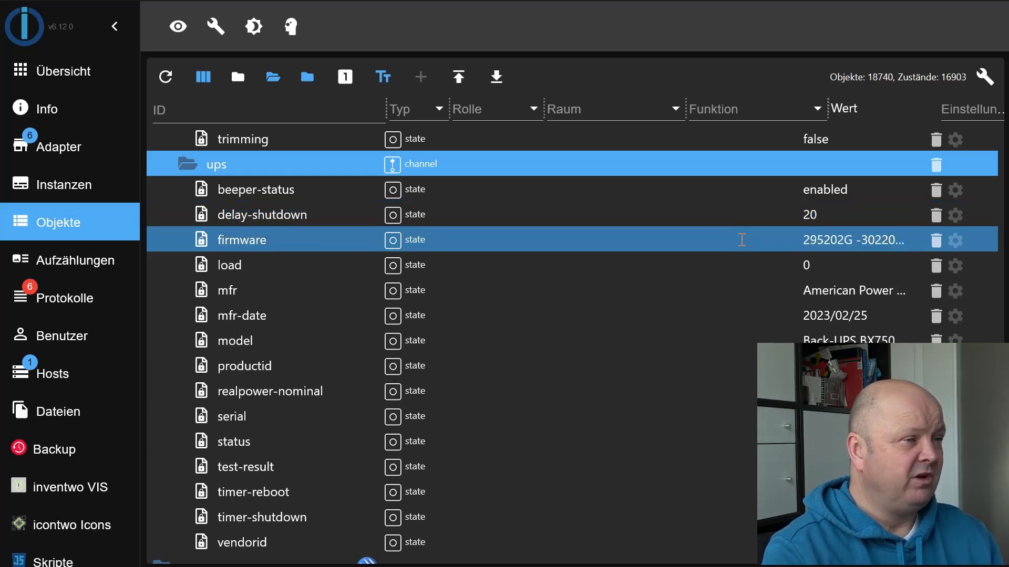
left_click(760, 263)
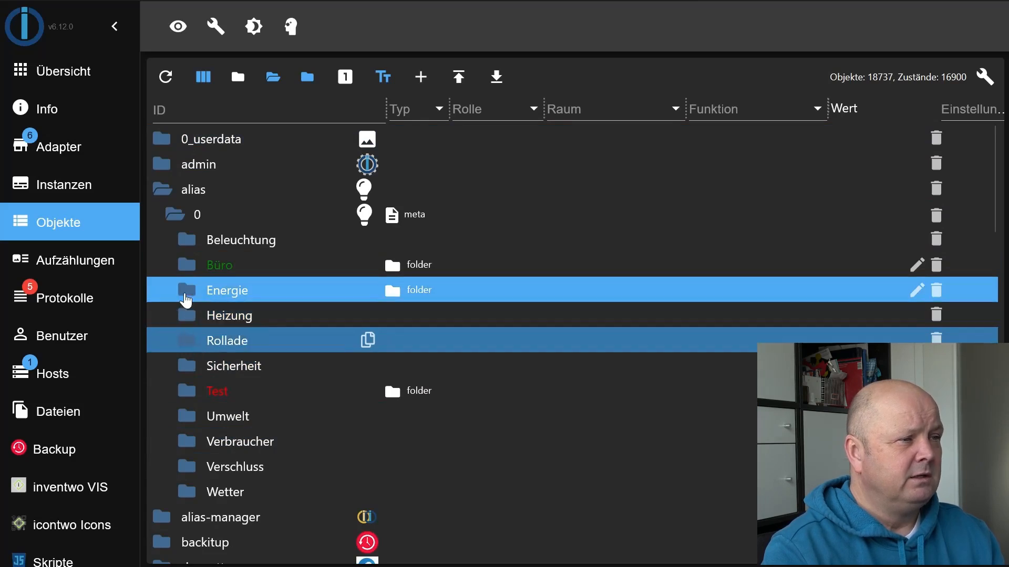
Expand the Energie folder under alias.0 and look at the USV device's aliases in HWR.
left_click(187, 295)
scroll(491, 407, "down", 3)
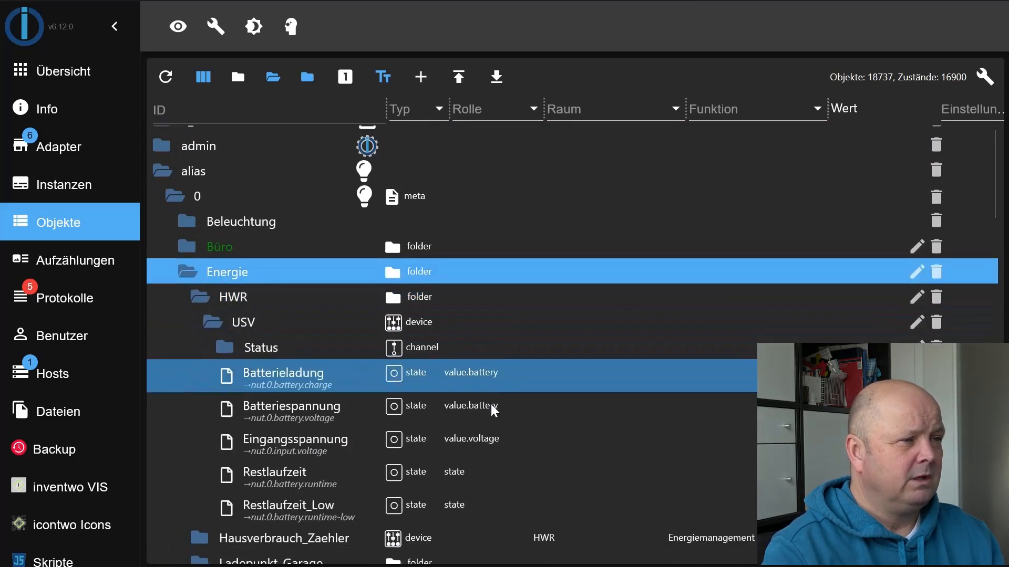
scroll(491, 404, "up", 2)
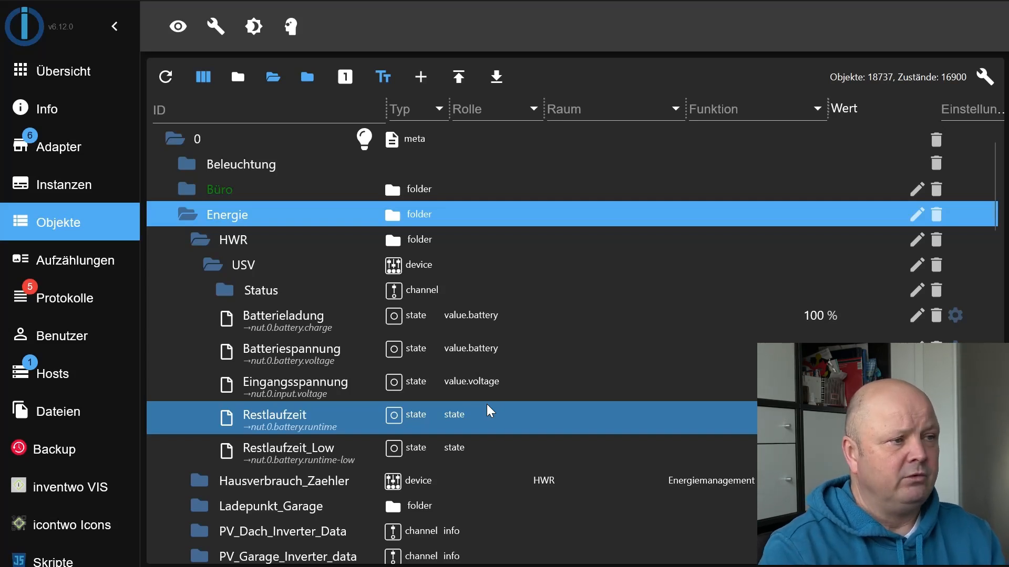
Examine the USV aliases from Batterieladung to Restlaufzeit_Low, then expand the device's Status channel.
left_click(322, 329)
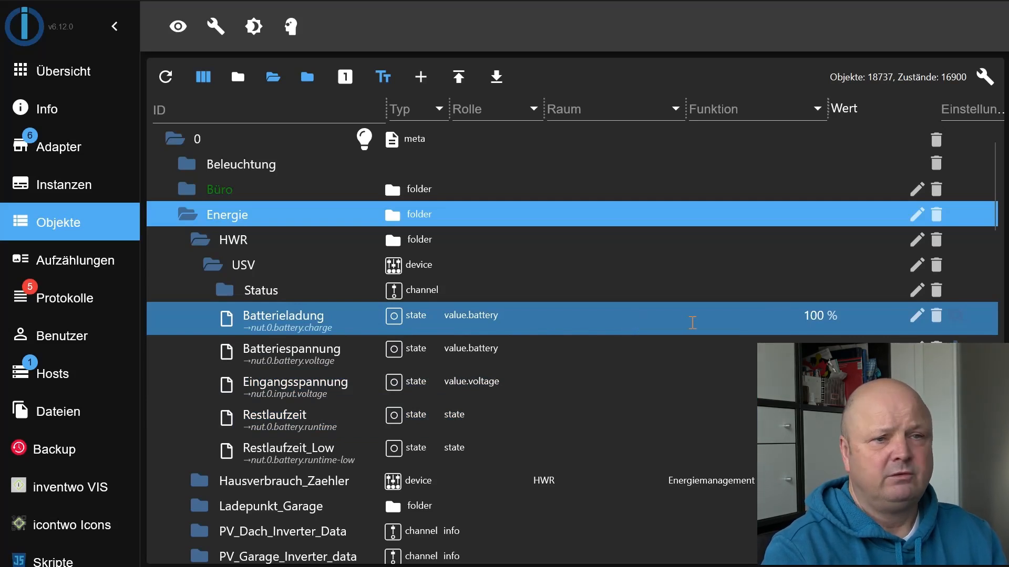
left_click(692, 353)
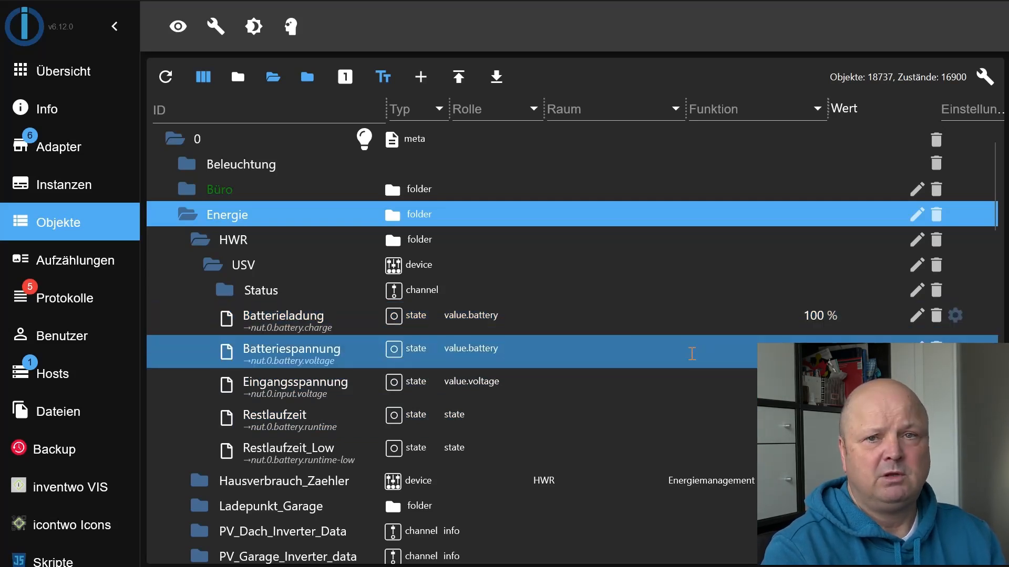
left_click(692, 379)
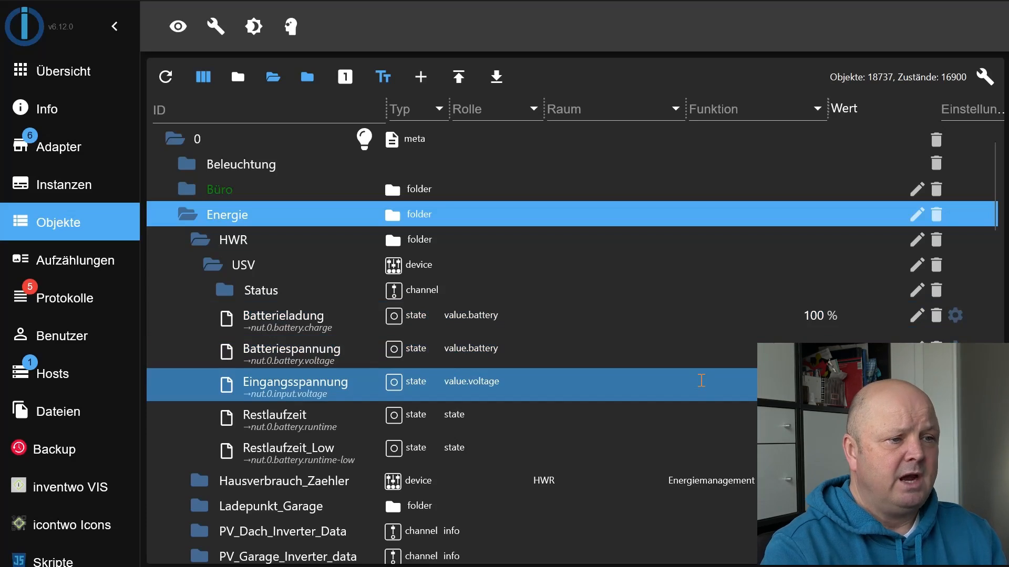
left_click(700, 410)
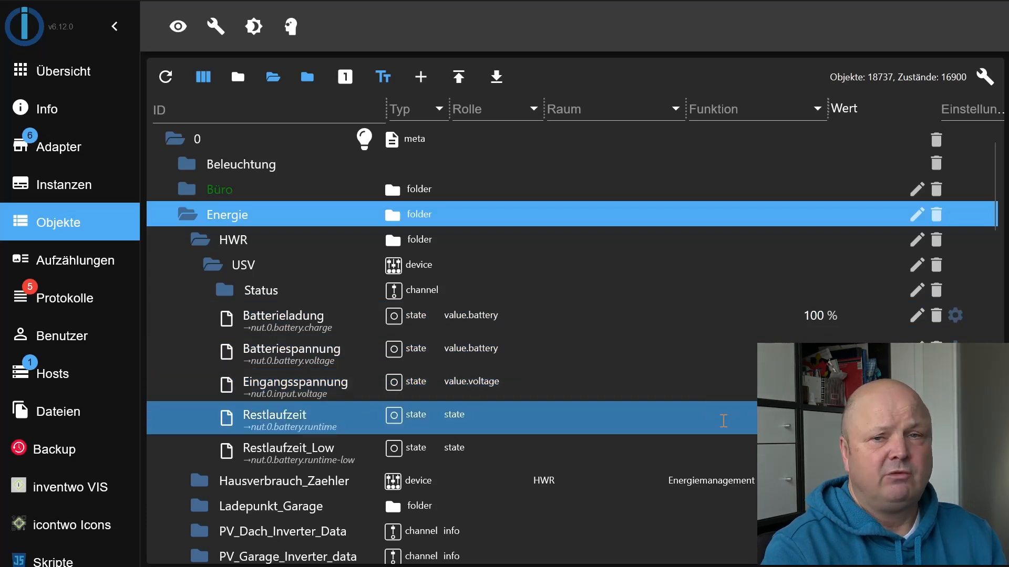
left_click(720, 445)
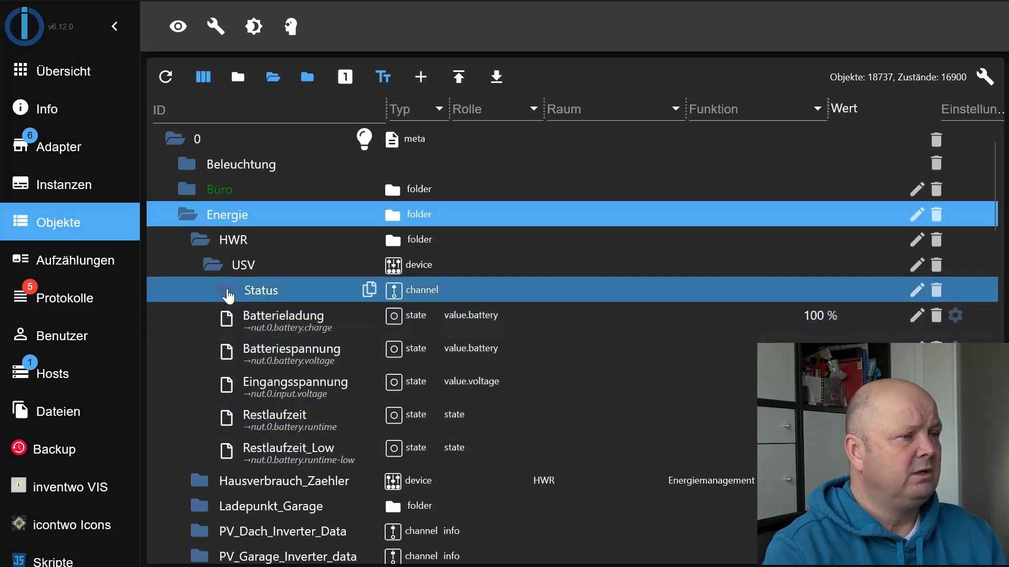
left_click(230, 294)
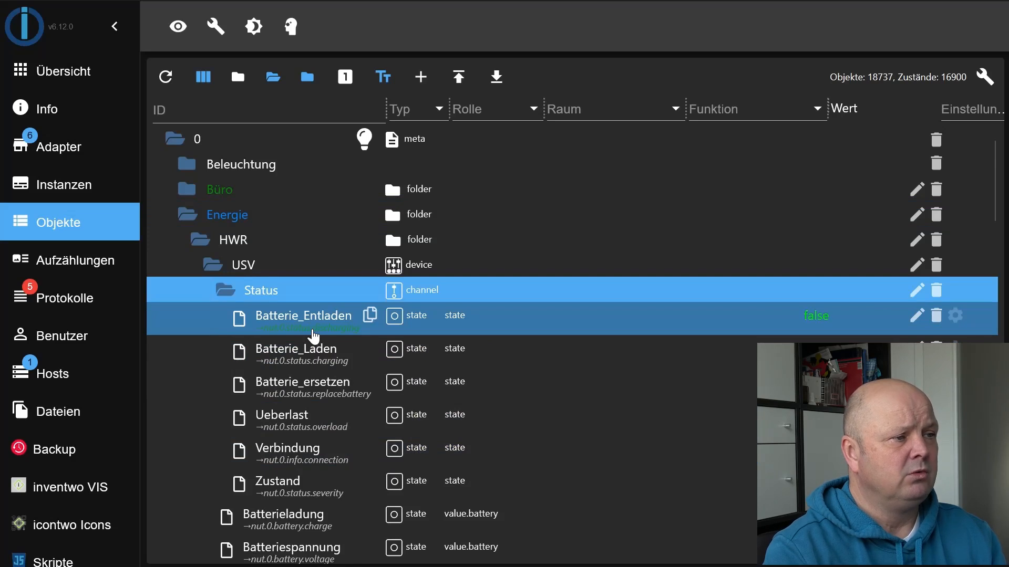